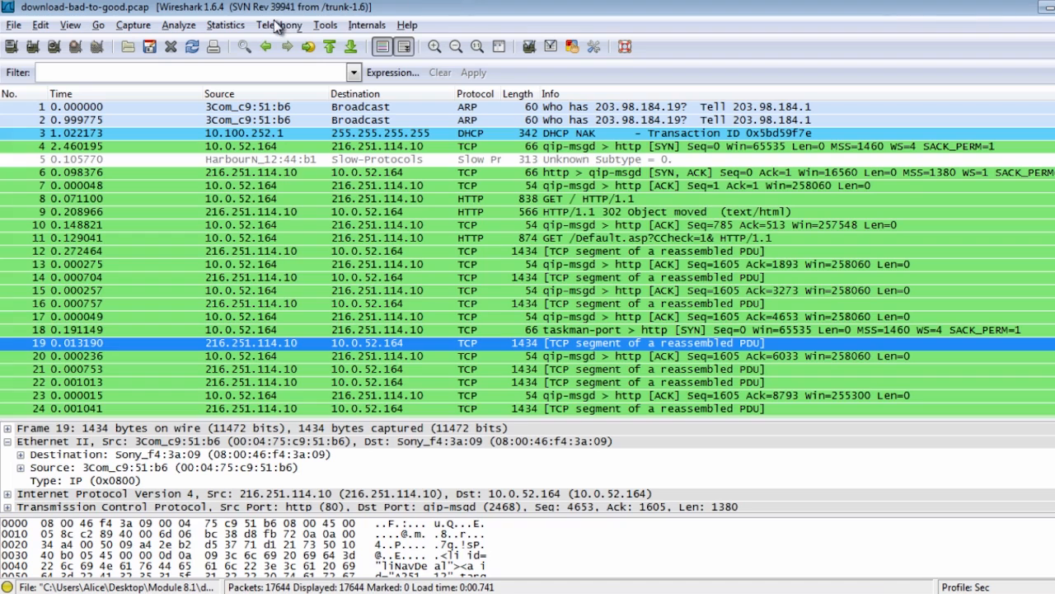
Open the IO Graphs for download-bad-to-good.pcap and enlarge the graph window to show a longer time span
click(232, 27)
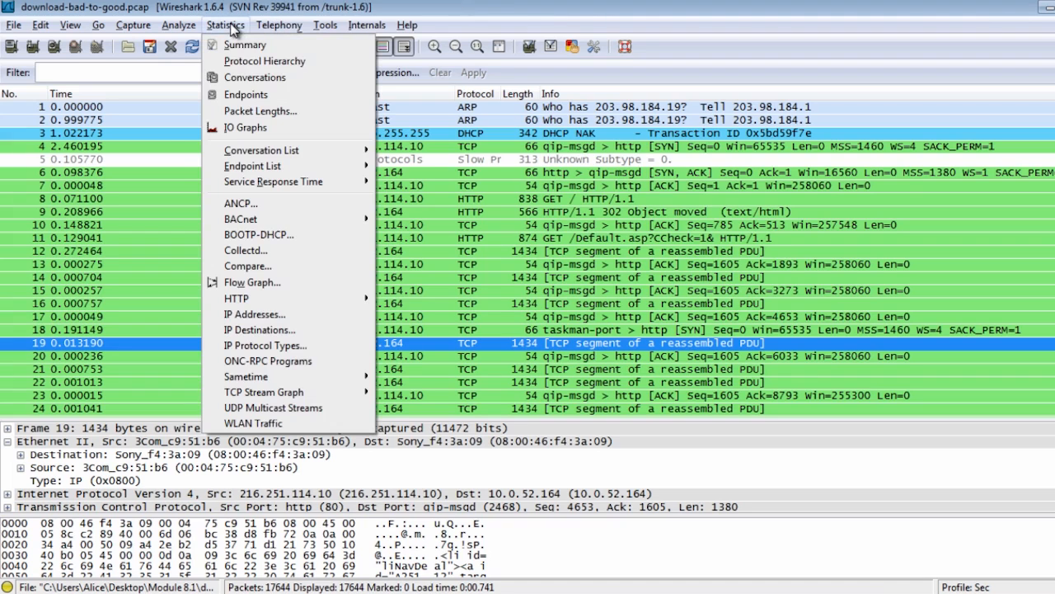
click(246, 132)
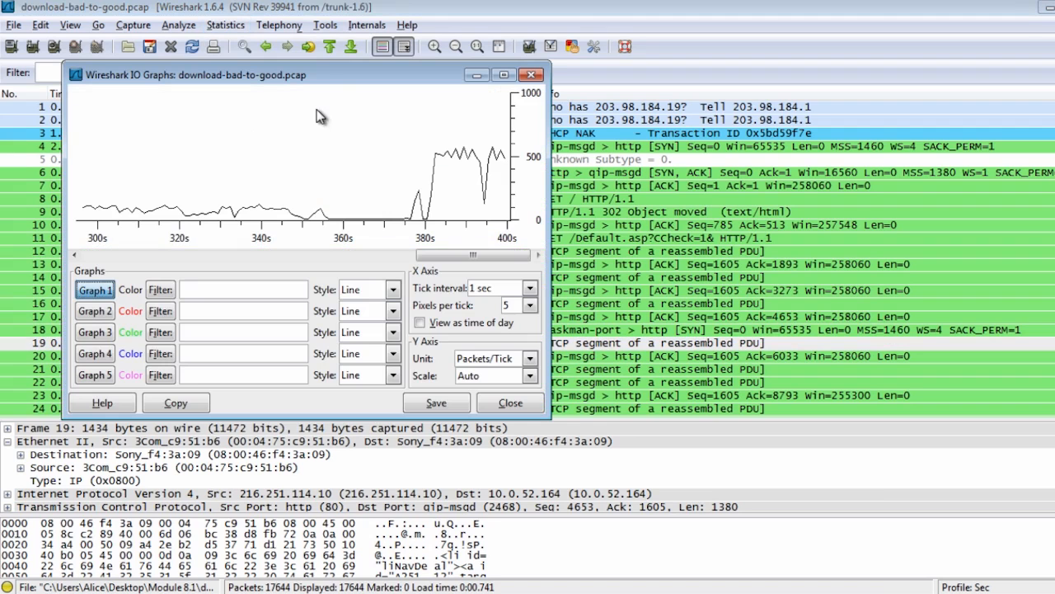
mouse_move(351, 88)
mouse_down()
mouse_move(457, 115)
mouse_move(480, 109)
mouse_up()
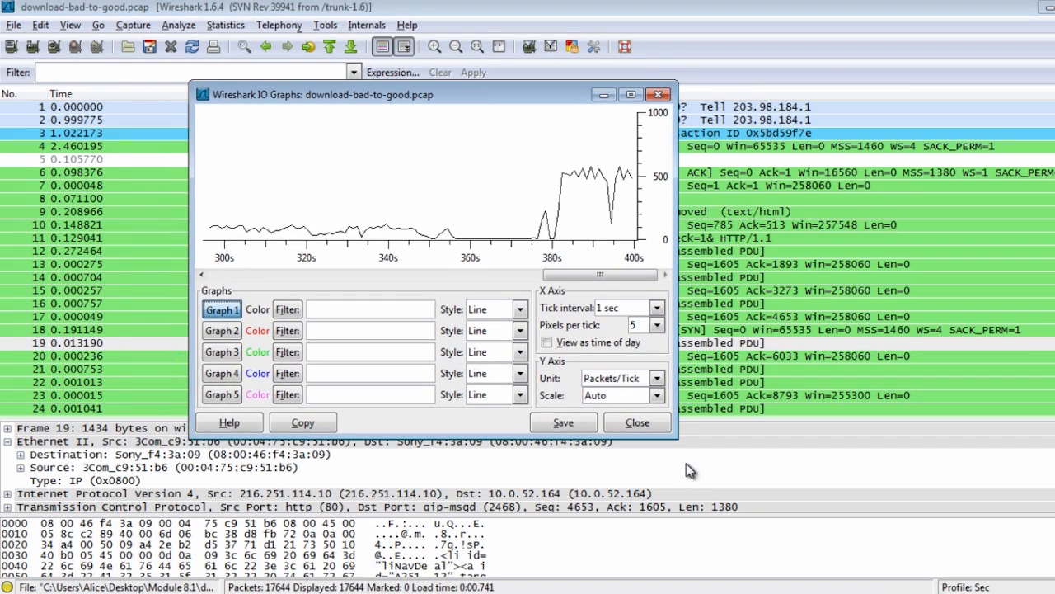
drag(676, 439, 990, 546)
drag(746, 95, 585, 35)
drag(825, 321, 947, 322)
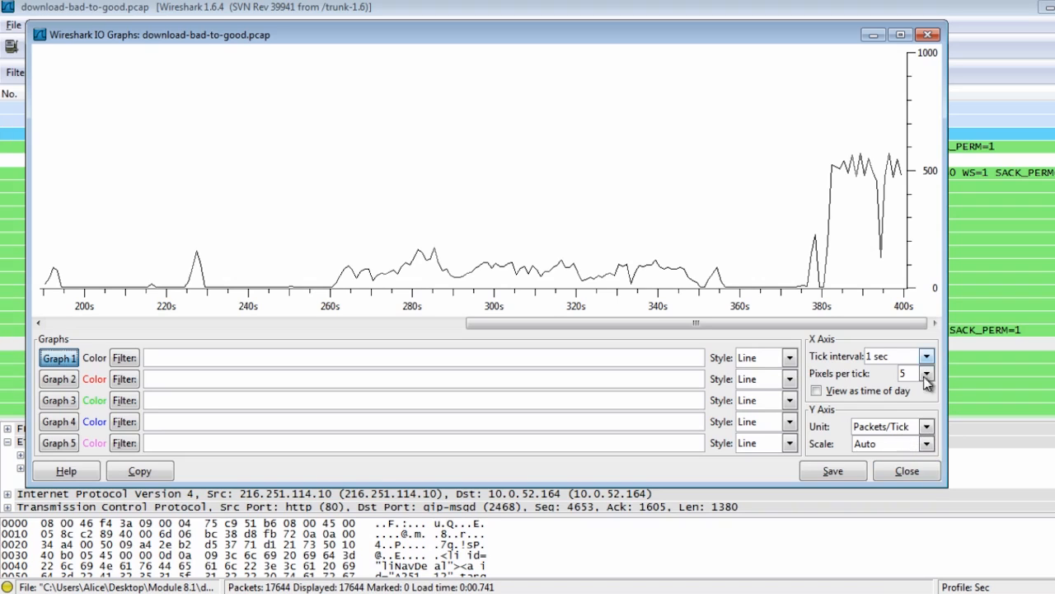
Set the IO graph's Y-axis unit to Bytes/Tick and look through the graph's timeline
click(927, 427)
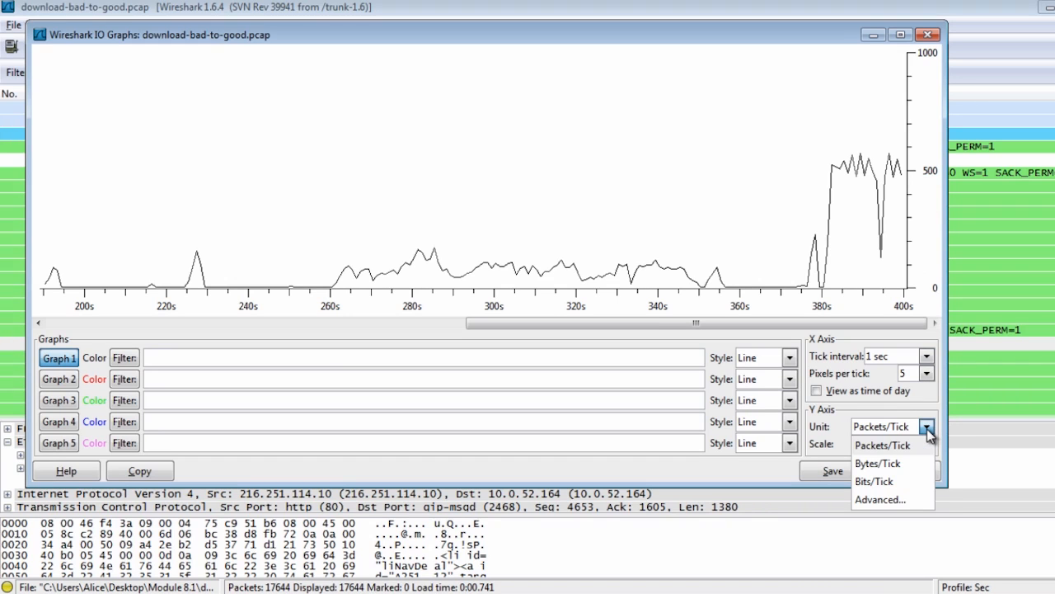
click(895, 466)
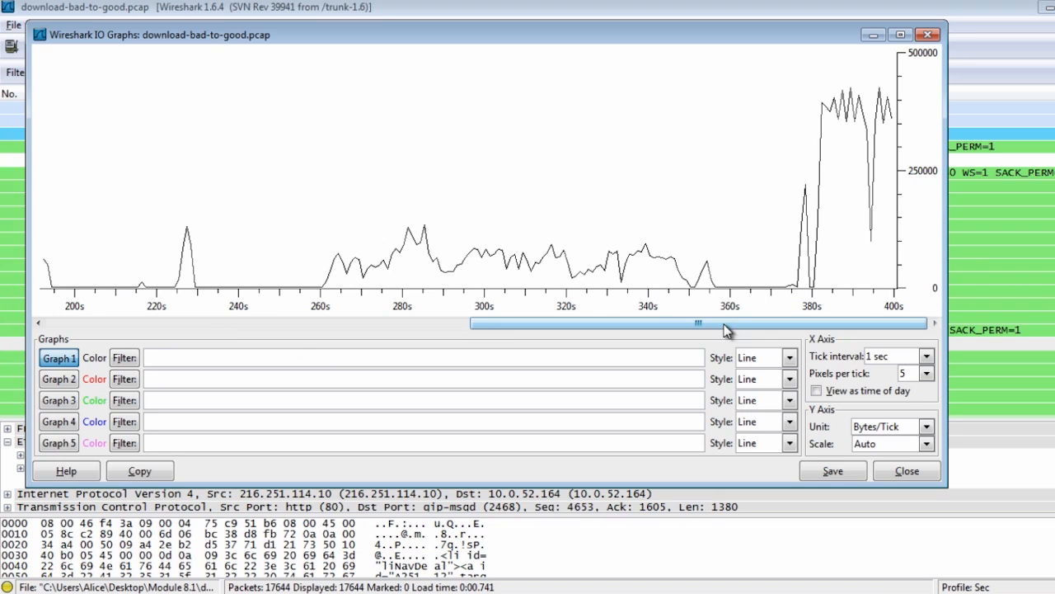
drag(726, 330, 804, 371)
drag(824, 323, 172, 305)
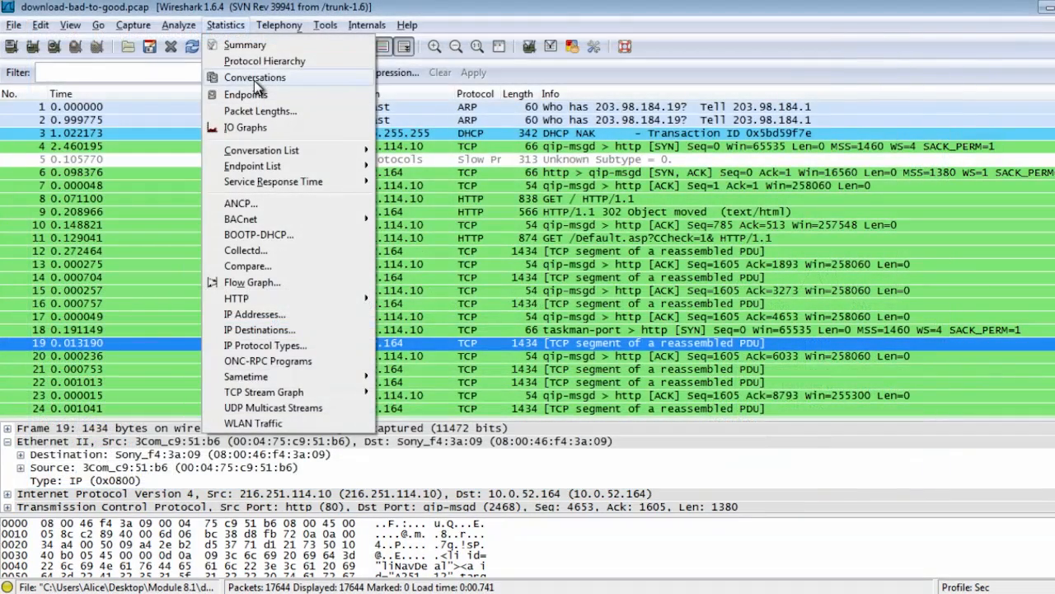
Review the capture's IPv4 conversations with the Address A column widened, focusing on host 10.0.52.164
click(256, 83)
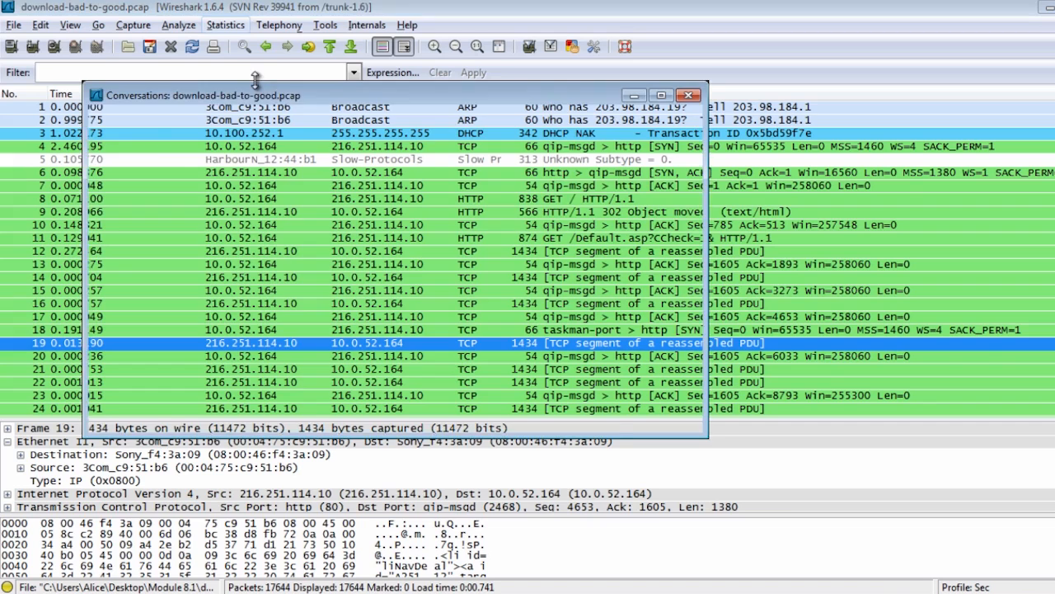
click(265, 128)
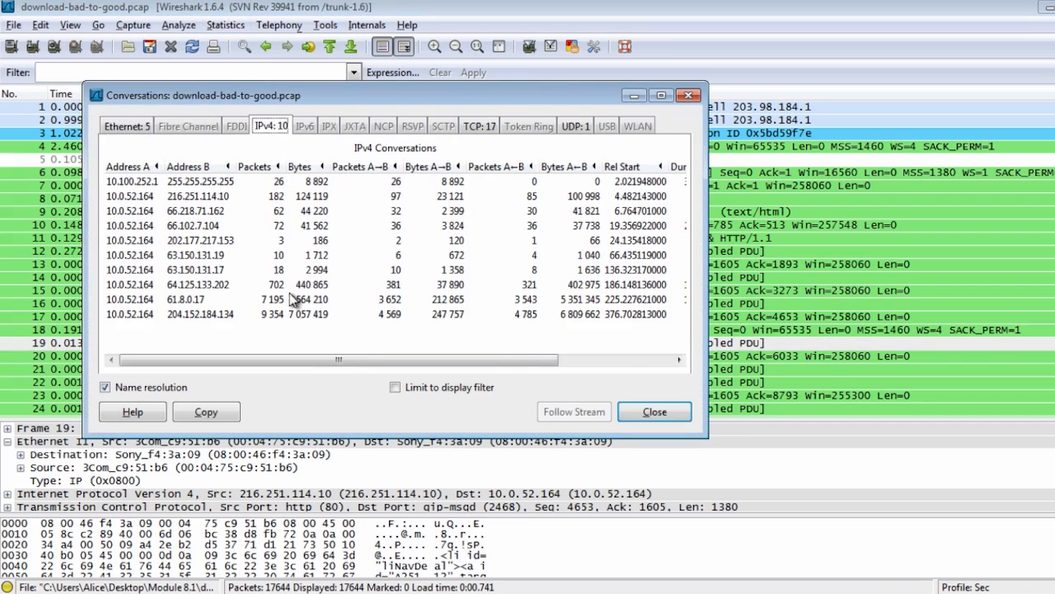
drag(164, 169, 244, 175)
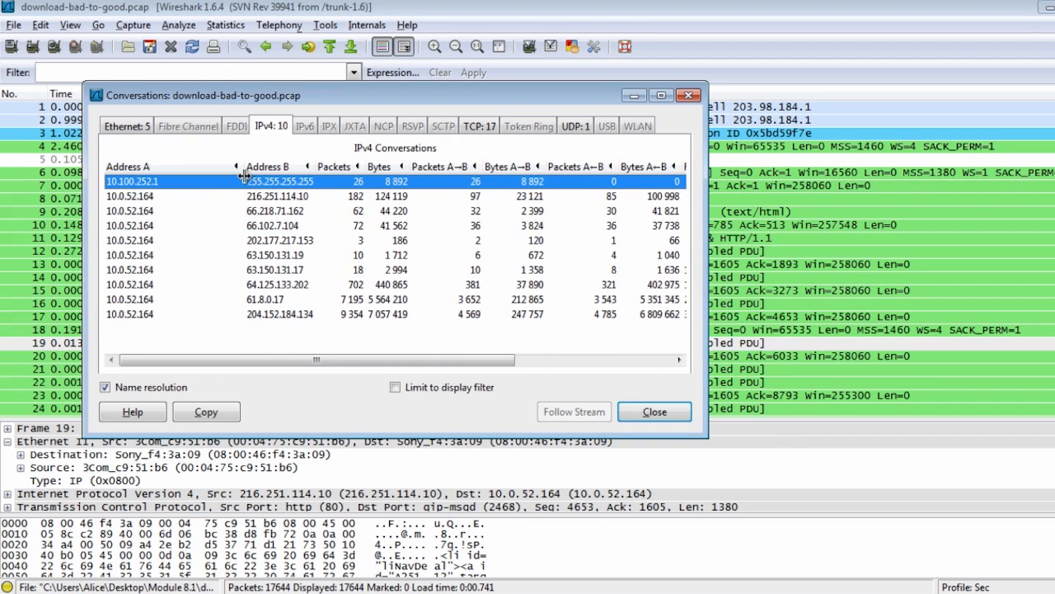
click(138, 317)
click(155, 197)
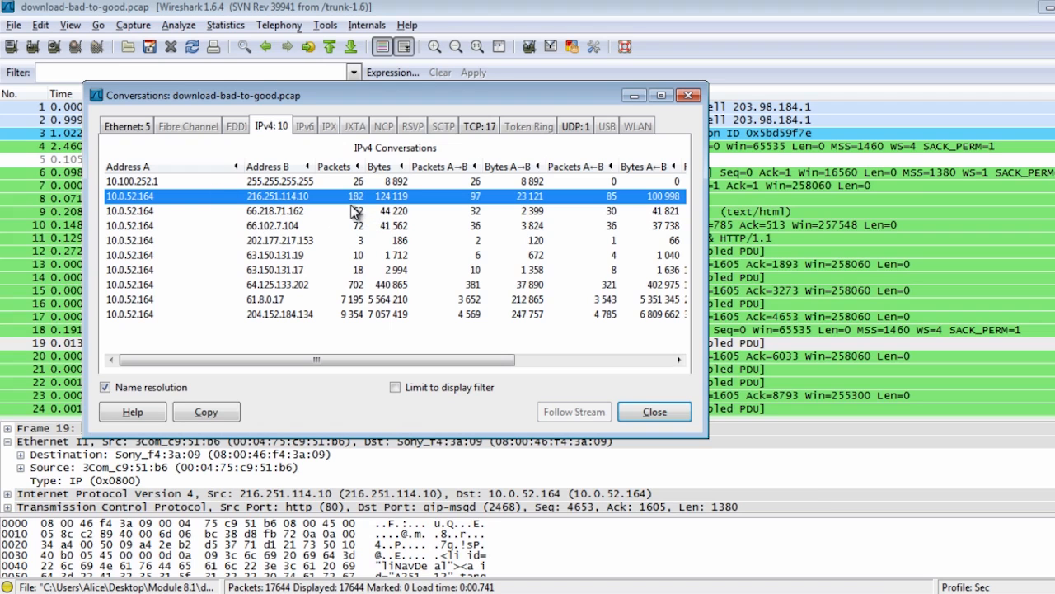
key(Escape)
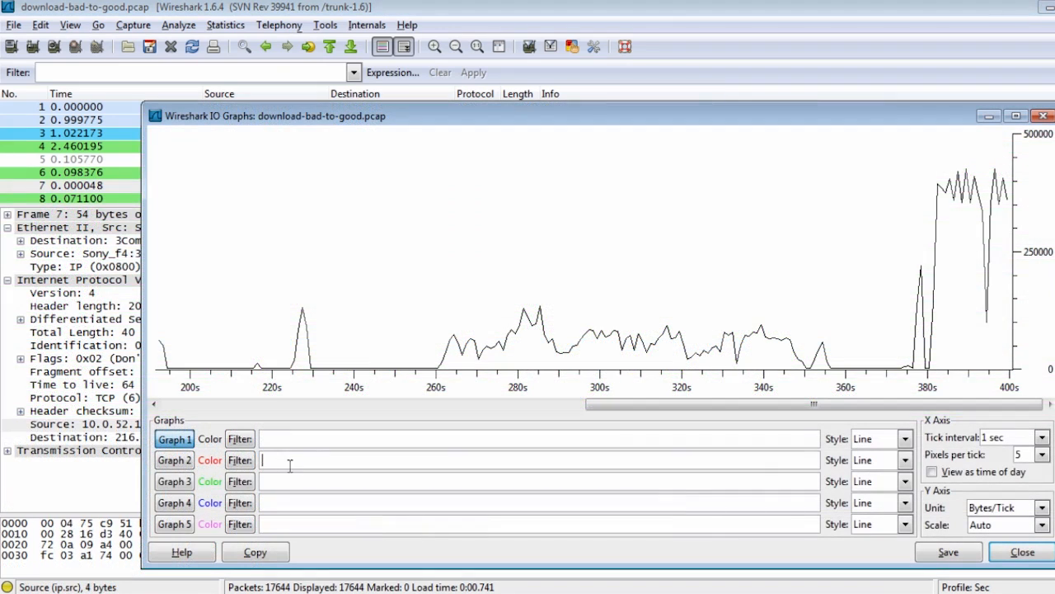
Plot Graph 2 with the filter ip.src ==10.0.52.164 in Impulse style, keeping the graph window fully in view
text(ip.src == 10.0.52.164)
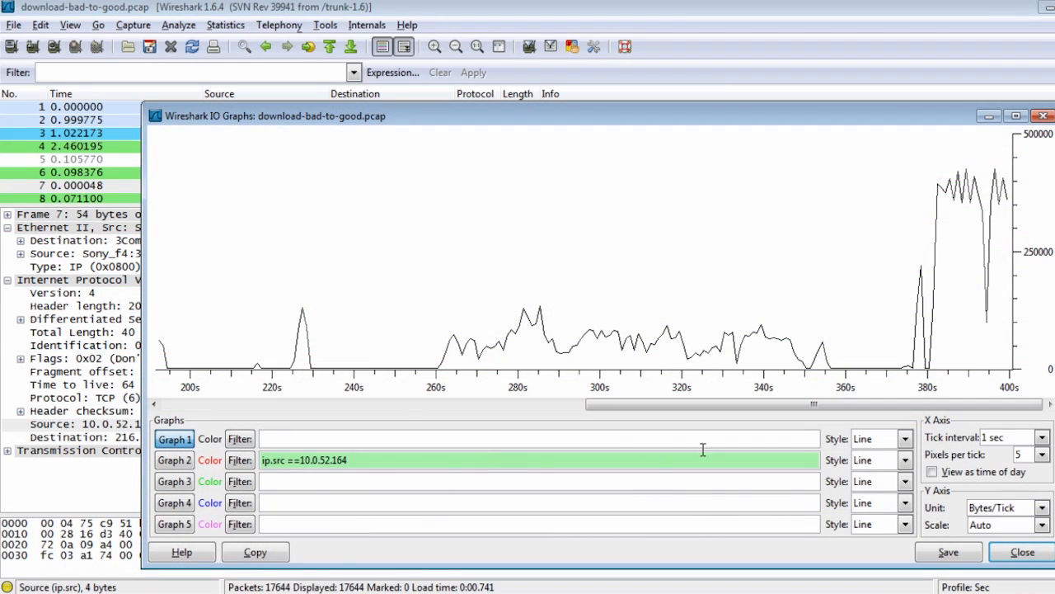
click(171, 461)
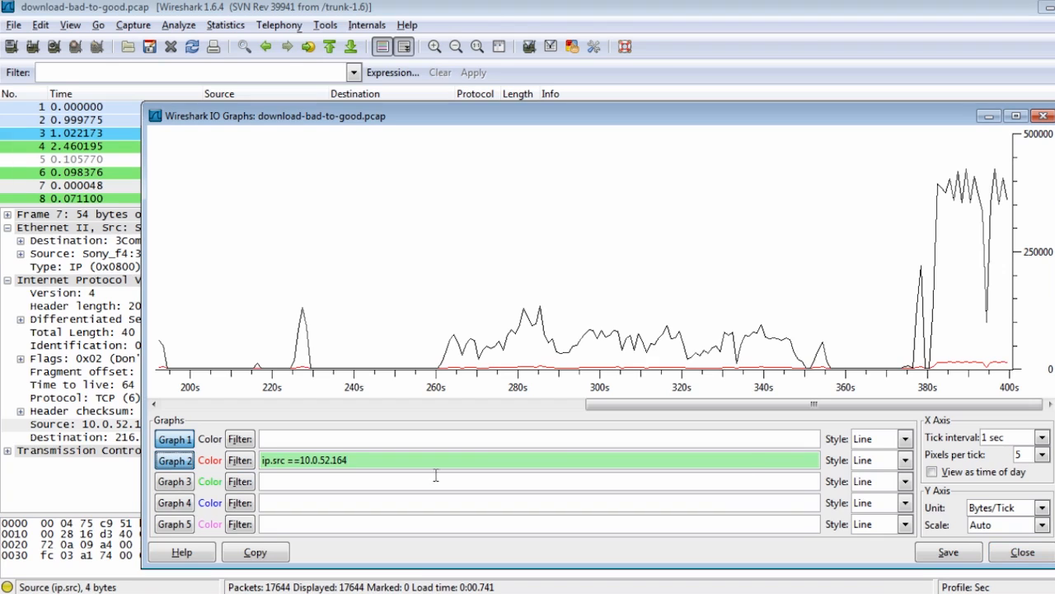
click(910, 465)
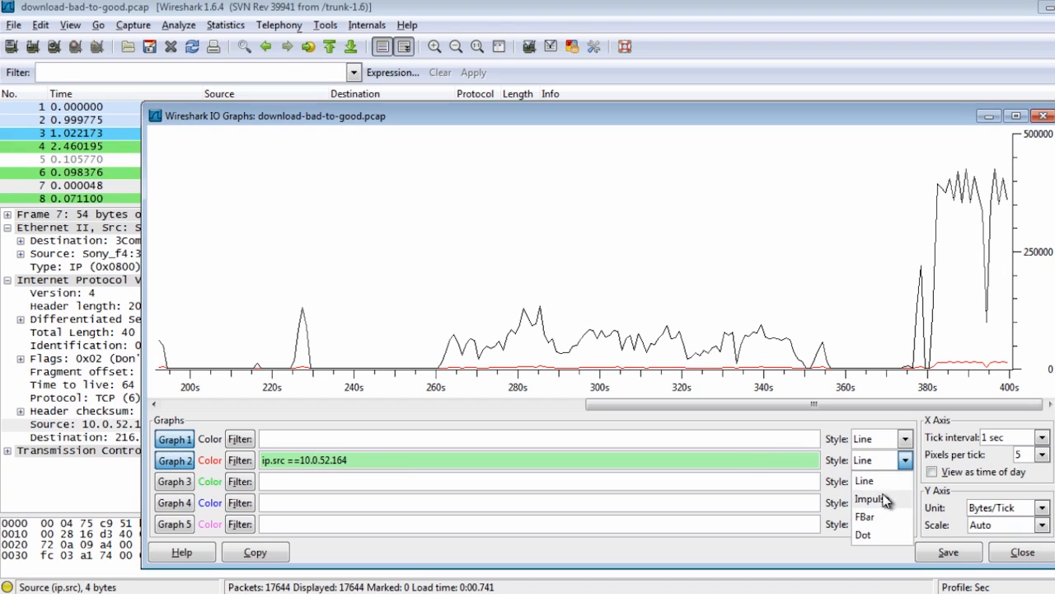
click(884, 497)
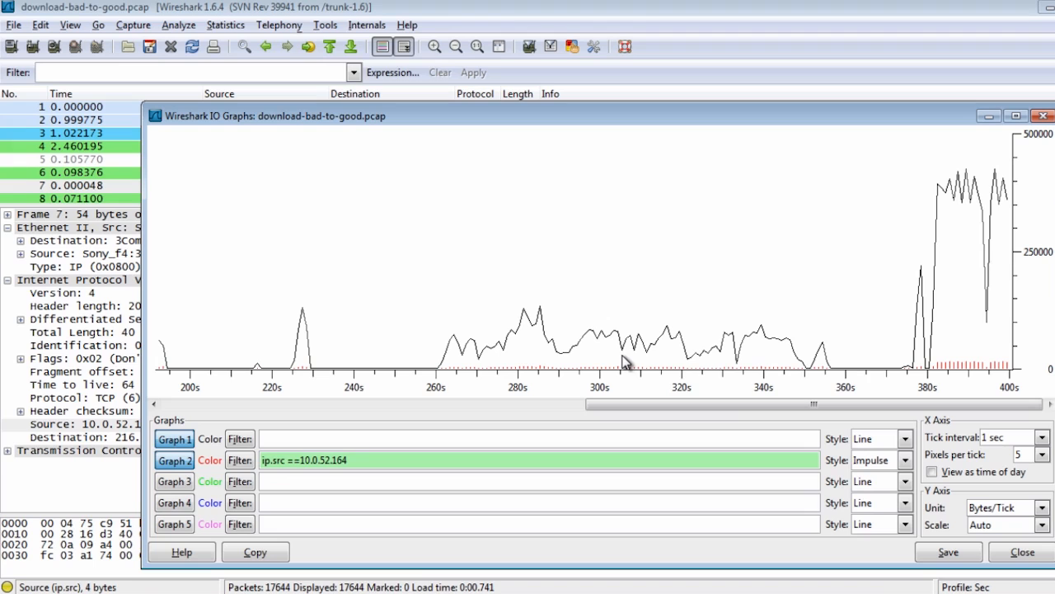
drag(752, 122, 734, 79)
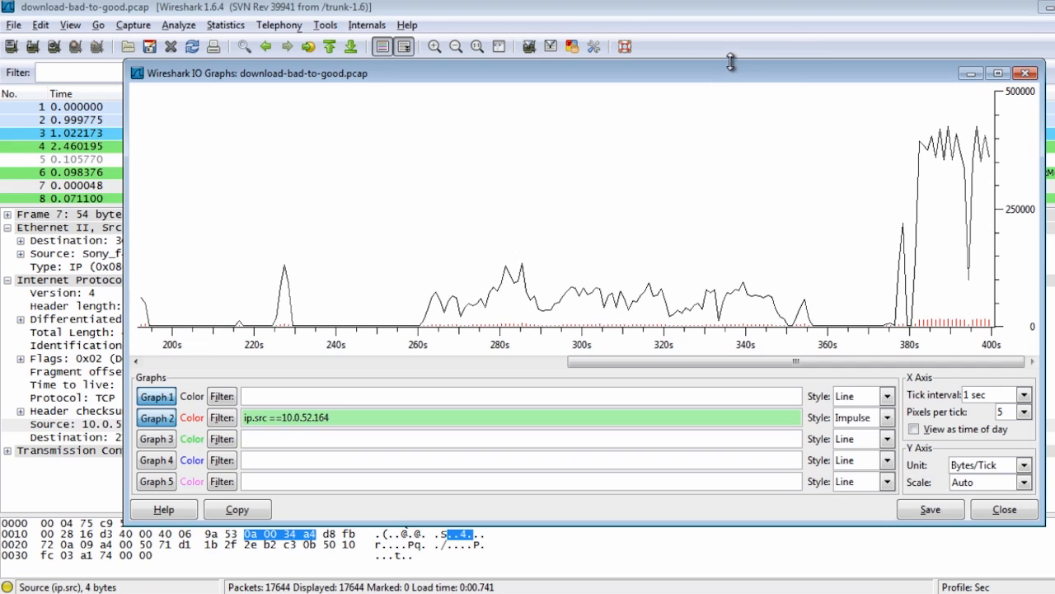
drag(729, 73, 675, 37)
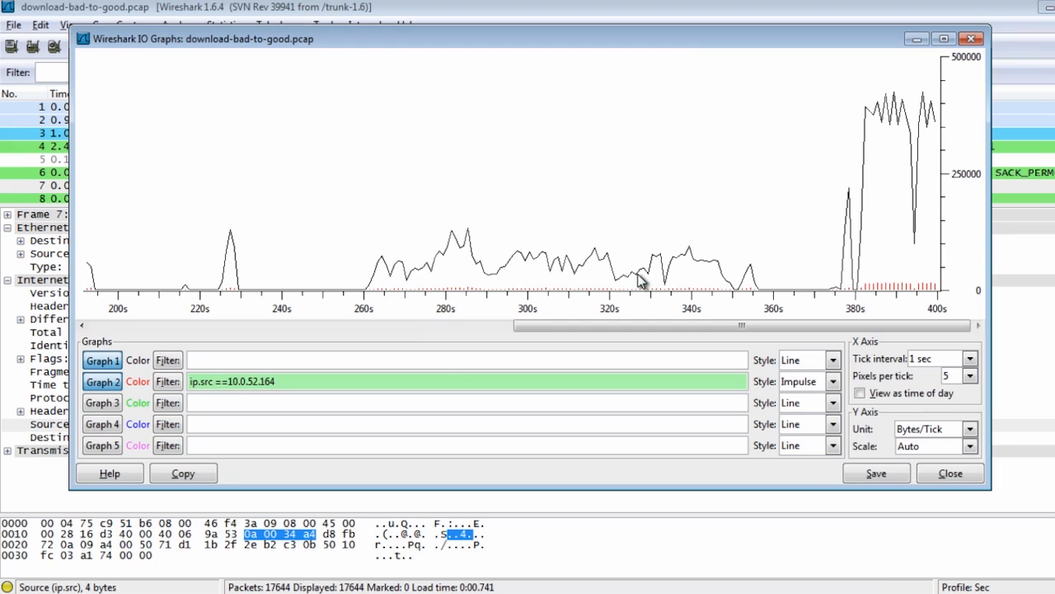
drag(441, 41, 480, 45)
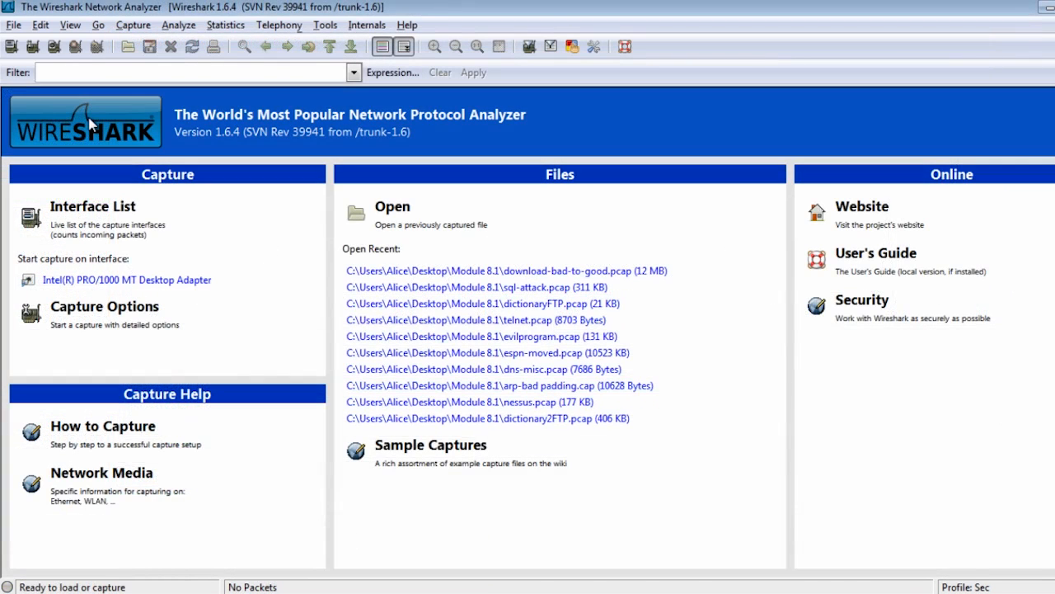
Open the capture file 137port.pcap and enlarge the packet list to show more packets
click(13, 24)
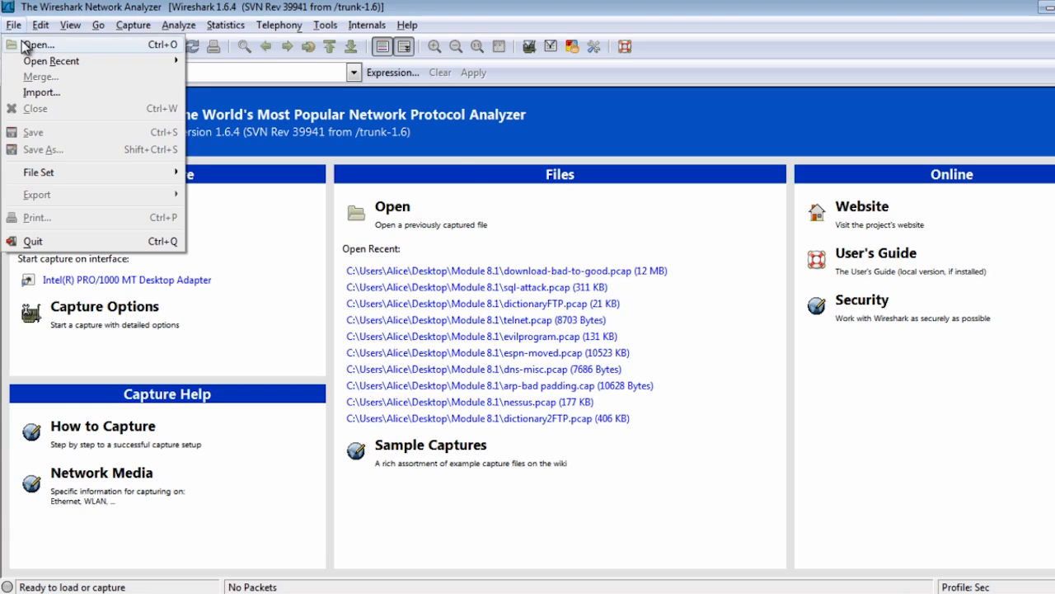
click(29, 43)
double_click(126, 80)
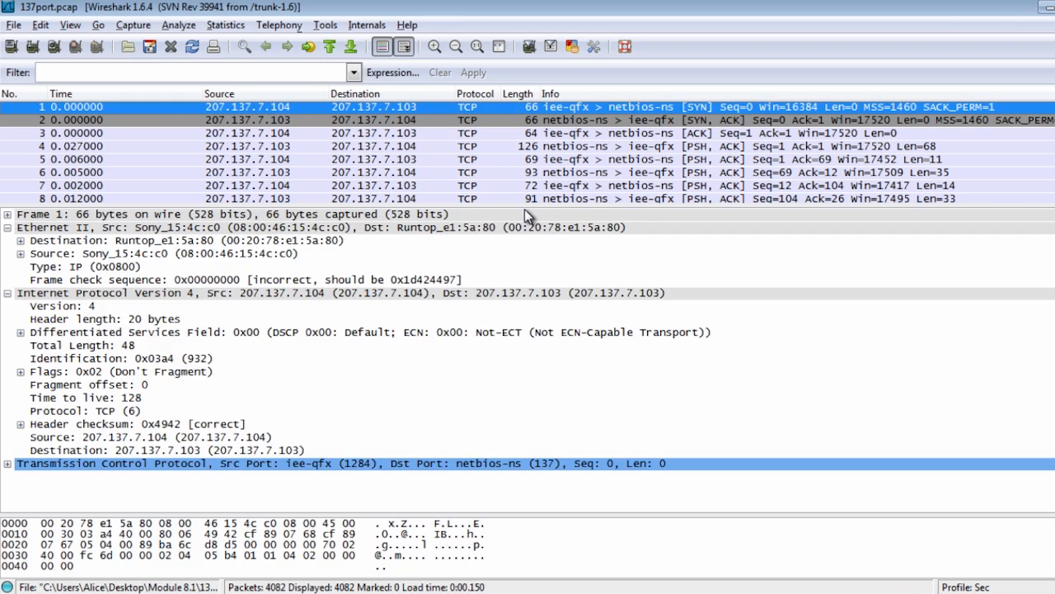
drag(527, 214, 536, 484)
click(486, 318)
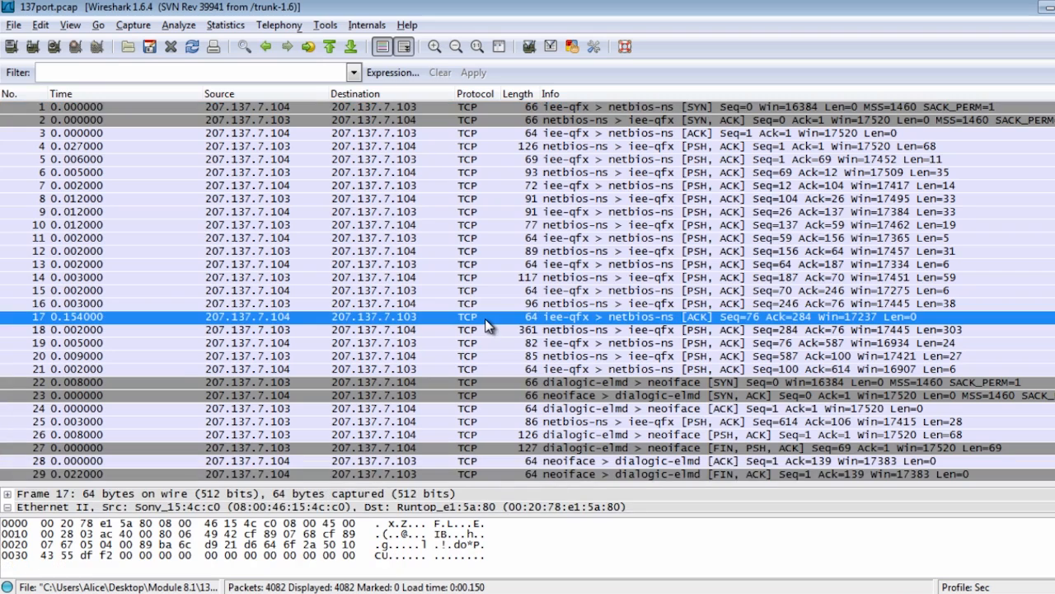
Select packet 8, enlarge its details and collapse the Ethernet II and Internet Protocol sections
drag(578, 122, 580, 200)
scroll(583, 207, down, 6)
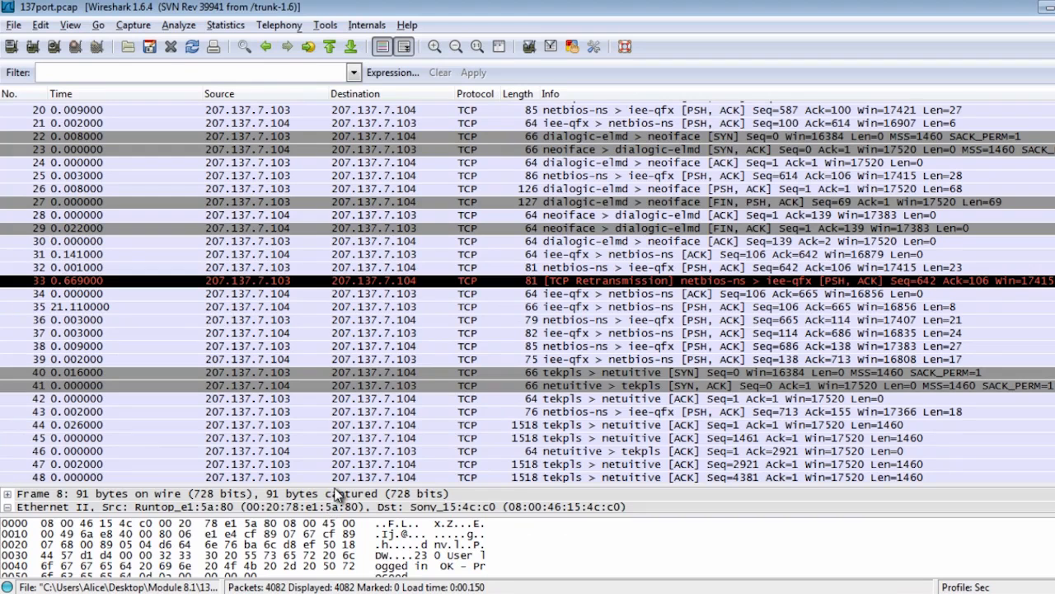
drag(335, 487, 235, 227)
click(45, 499)
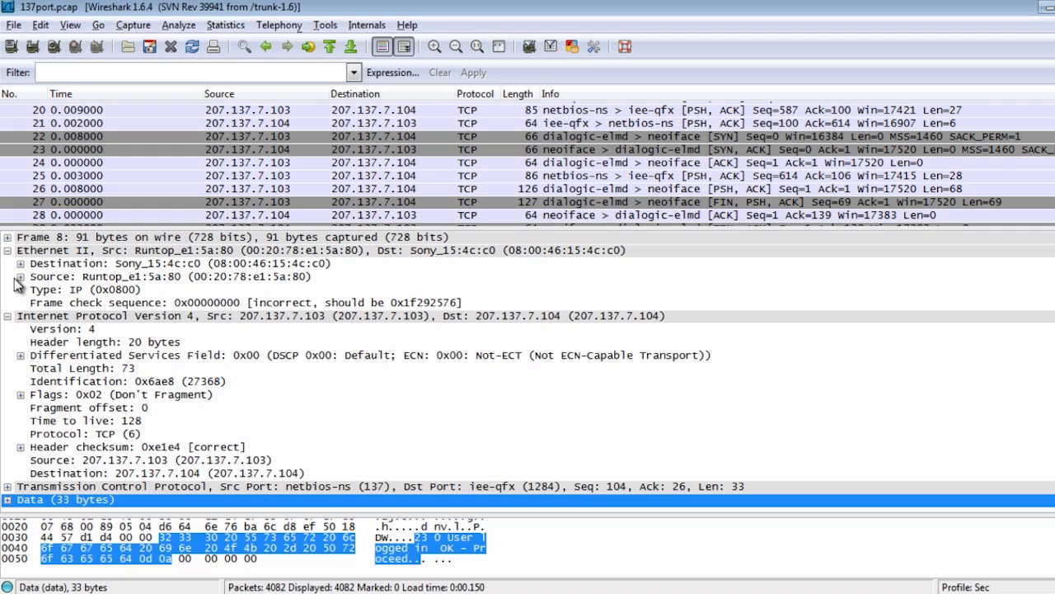
click(9, 250)
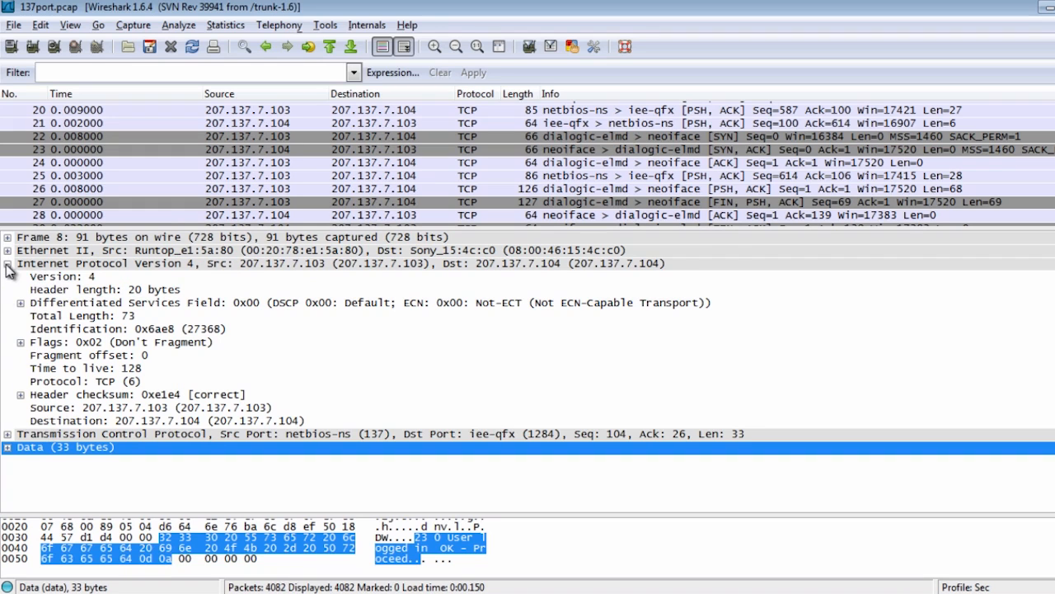
click(7, 264)
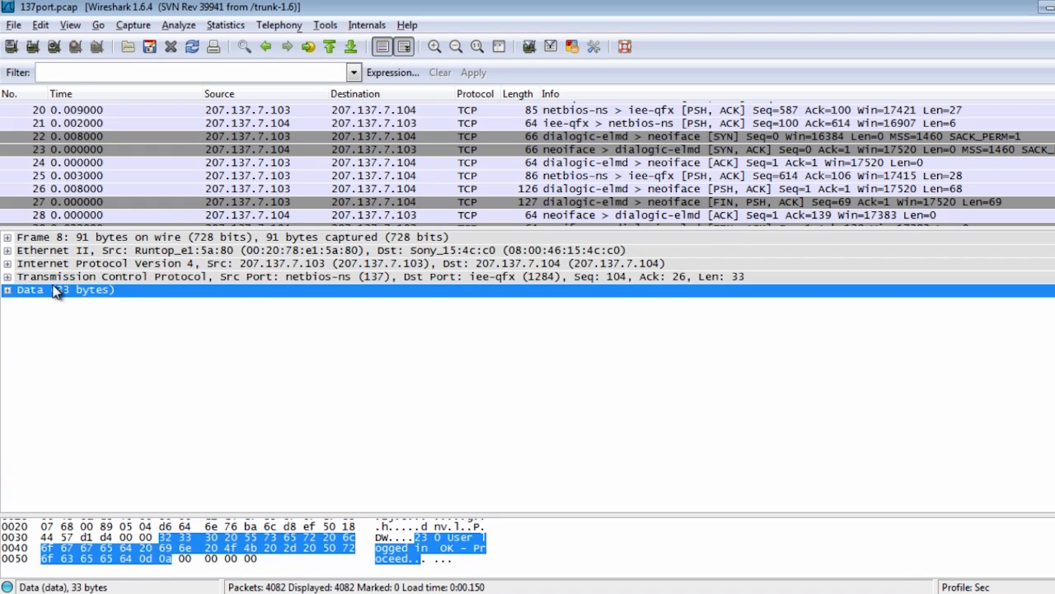
Expand the Data section of packet 8, examine its payload fields and bytes, and collapse it again
click(7, 291)
click(198, 304)
click(98, 316)
click(97, 304)
click(77, 290)
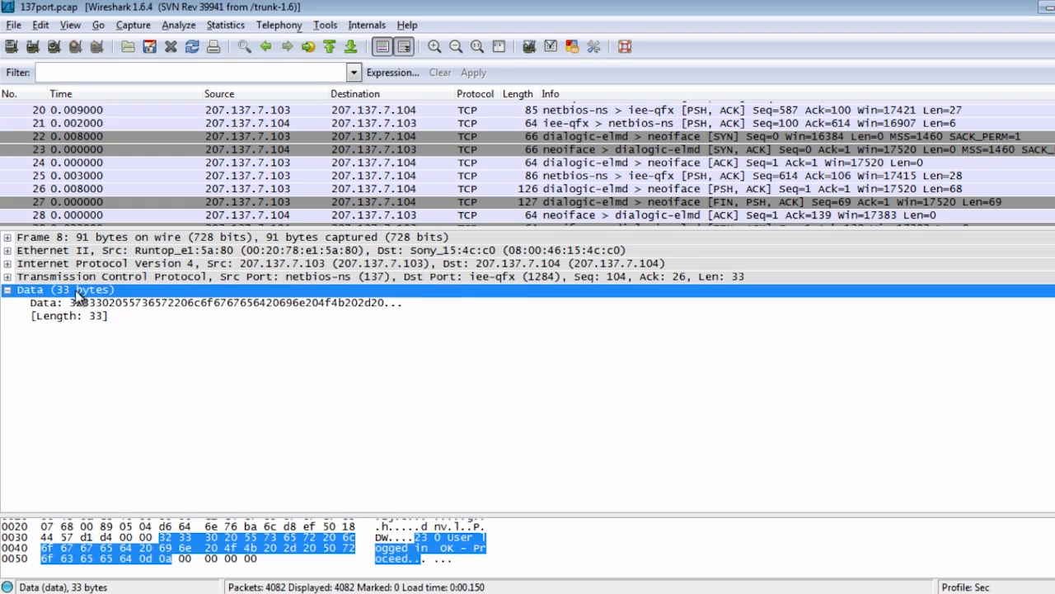
click(7, 290)
Enlarge the packet list, examine the traffic around packets 29 and 74, and return to the first packet
drag(258, 225, 264, 389)
click(419, 243)
scroll(419, 247, down, 5)
scroll(419, 243, down, 8)
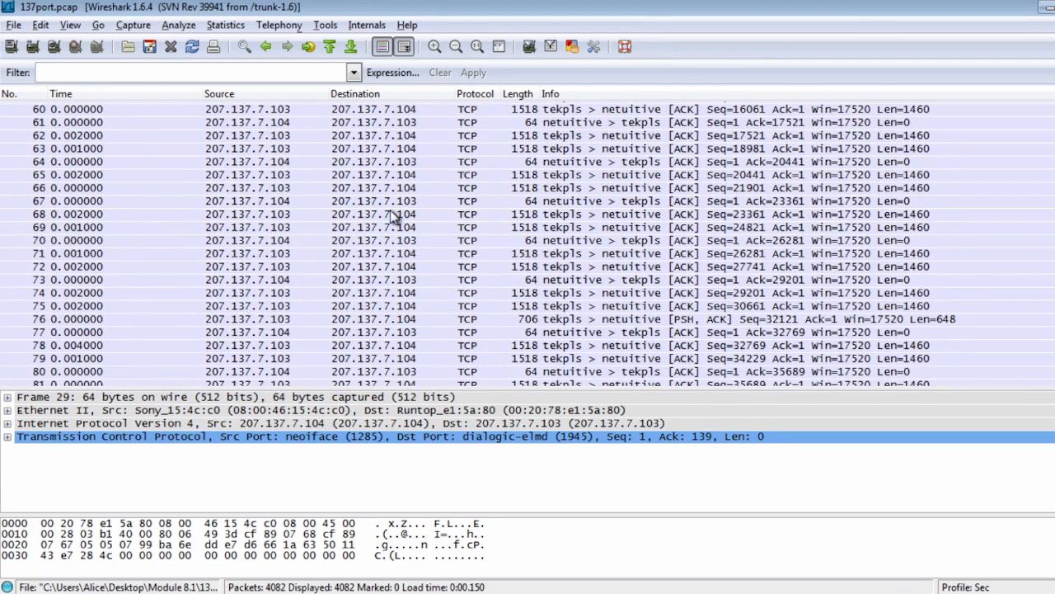
click(465, 297)
scroll(473, 309, down, 6)
scroll(472, 309, down, 6)
scroll(472, 309, up, 11)
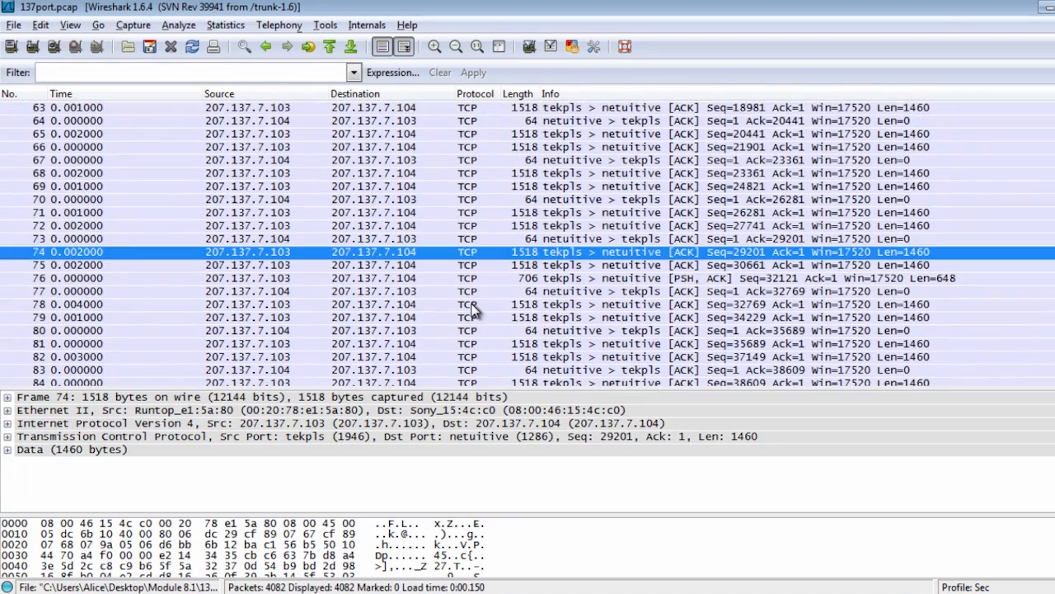
scroll(474, 310, up, 20)
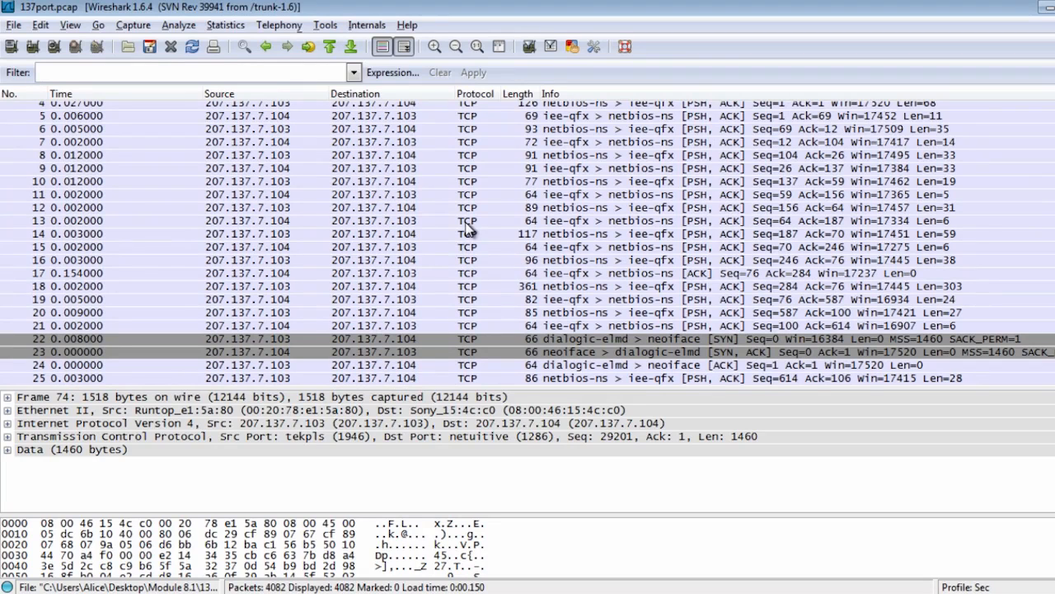
scroll(495, 219, up, 1)
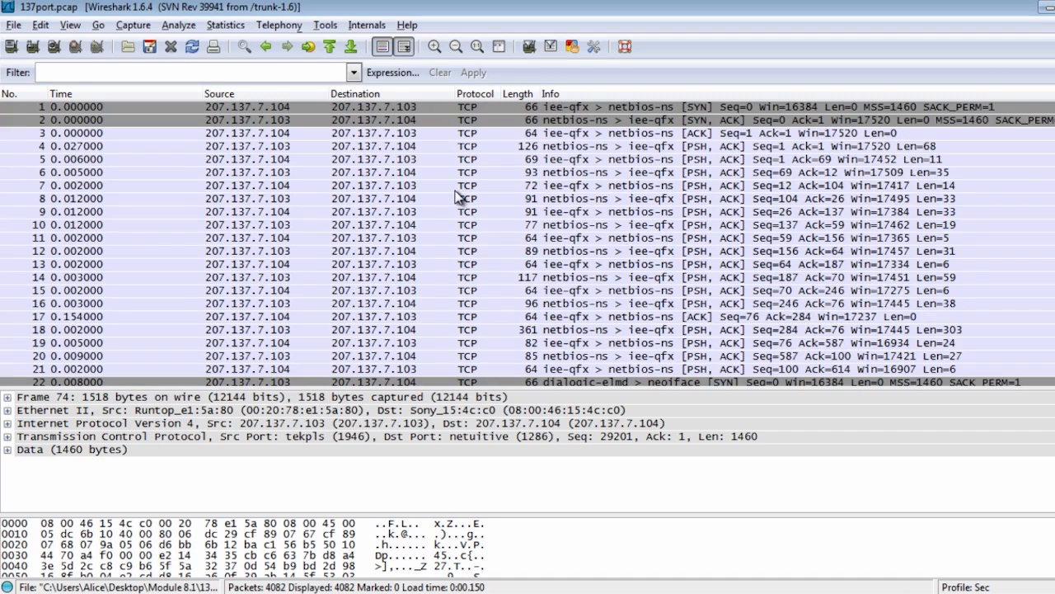
Decode the TCP source port 1284 traffic of packet 7 as FTP and apply the setting
click(382, 190)
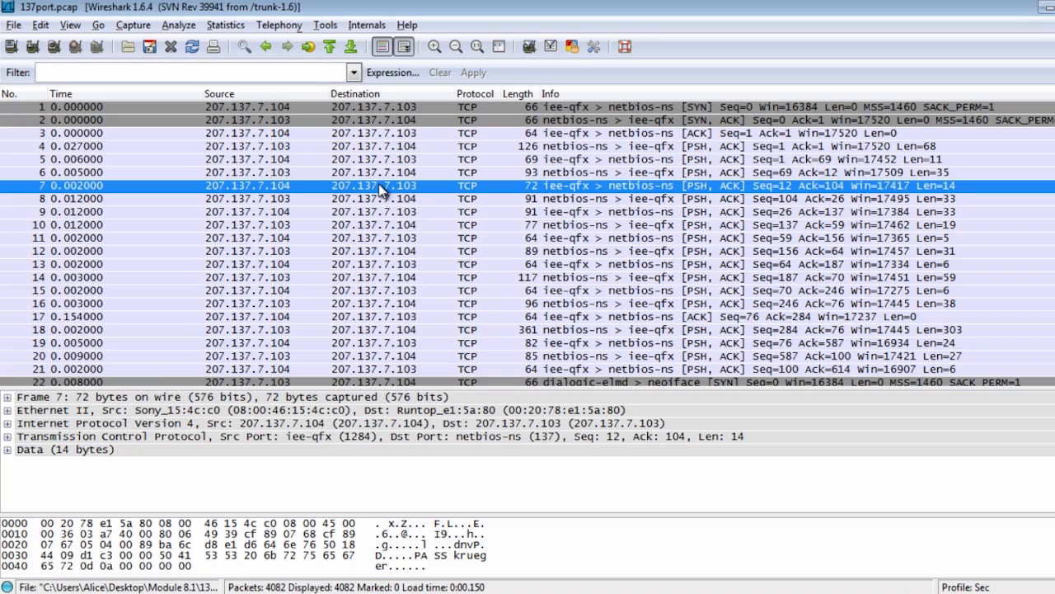
mouse_move(1054, 120)
mouse_down()
mouse_move(1054, 369)
mouse_move(1054, 103)
mouse_up()
right_click(546, 186)
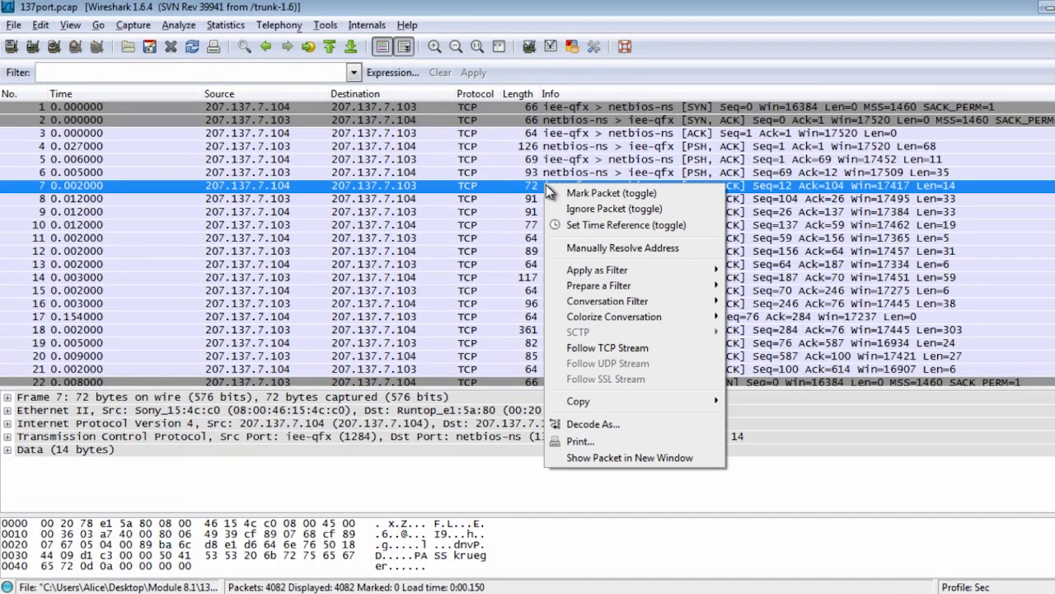
click(609, 428)
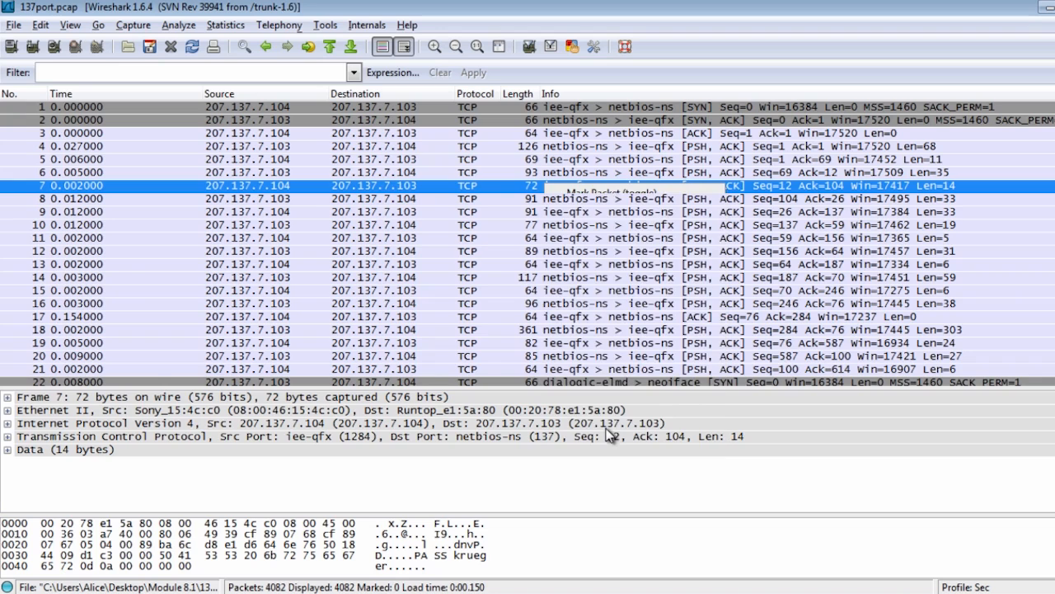
click(344, 168)
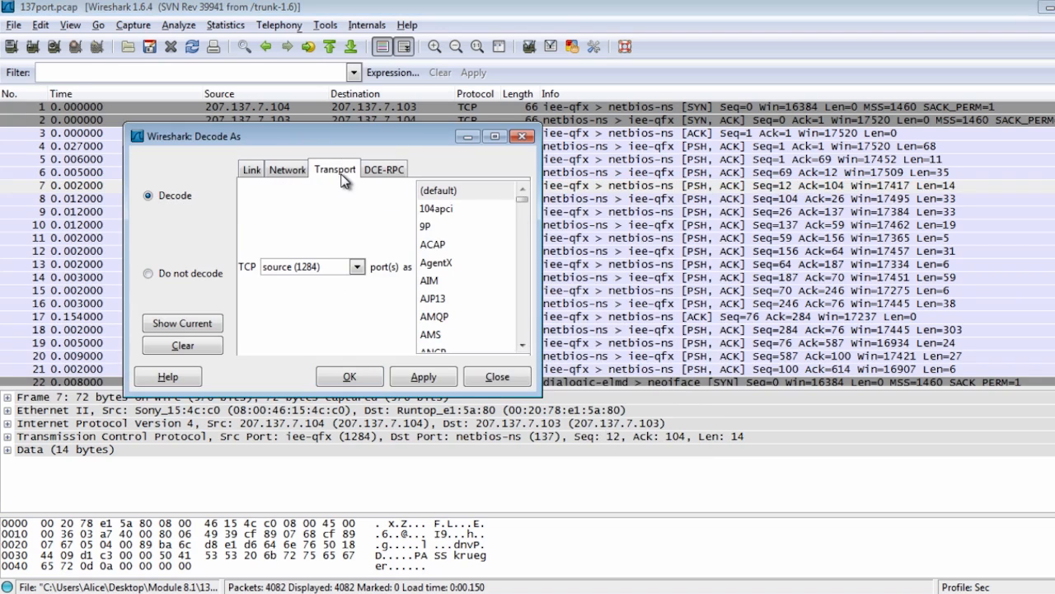
click(525, 206)
drag(525, 208, 527, 237)
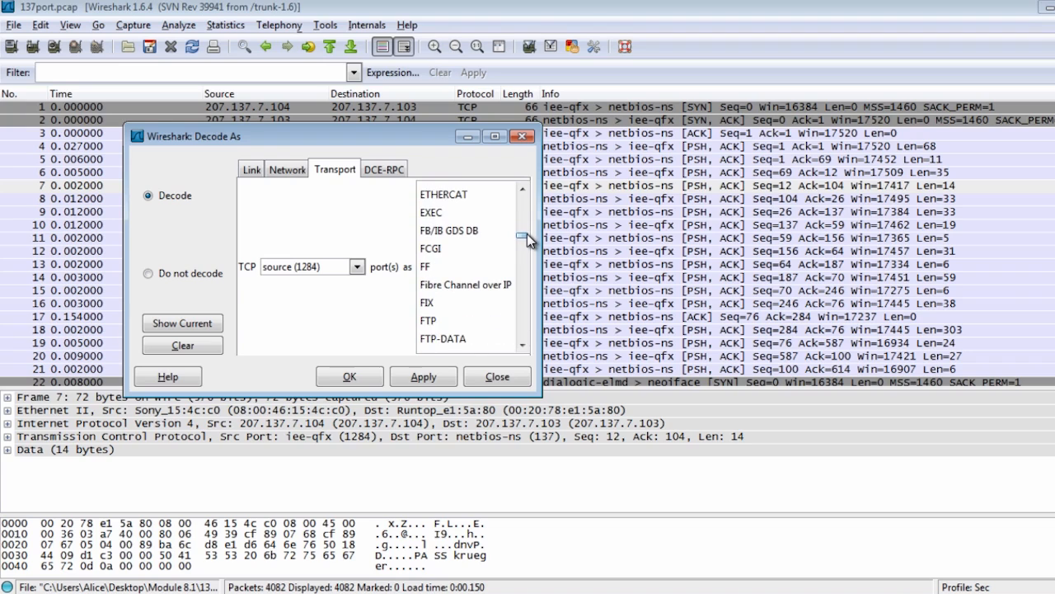
click(463, 318)
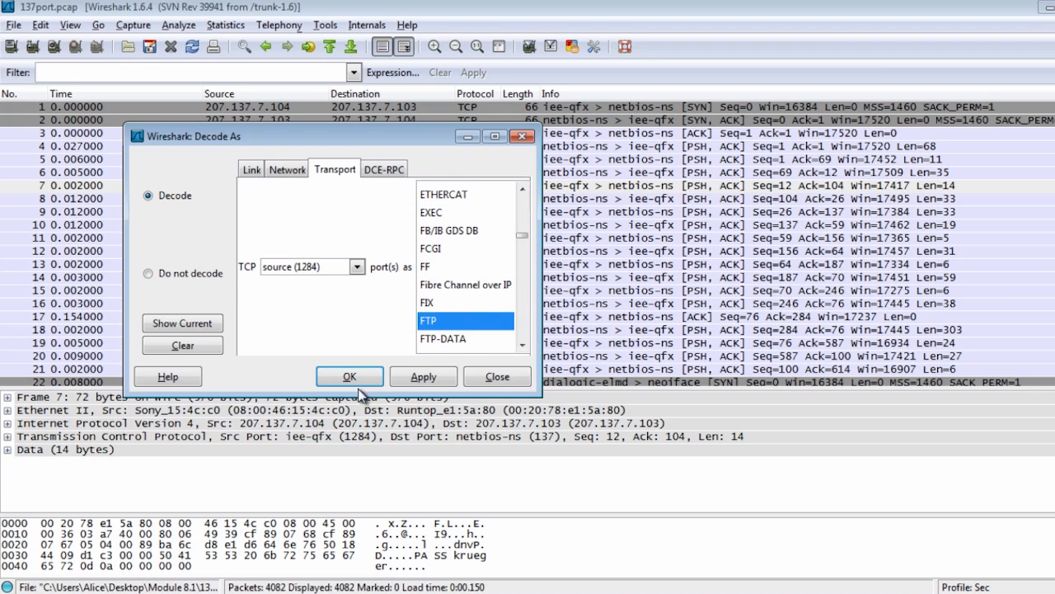
click(453, 382)
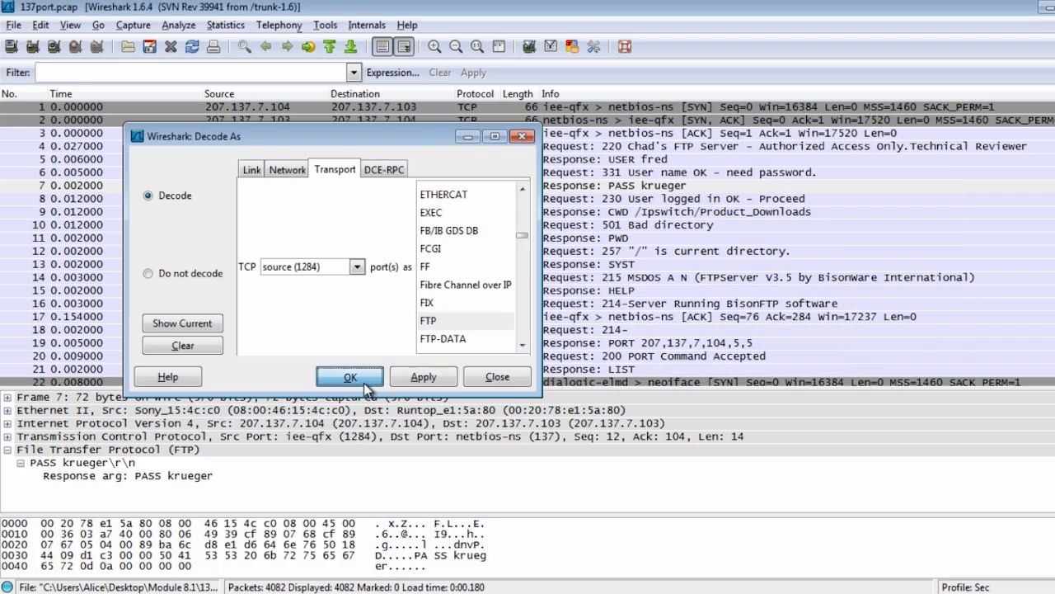
click(363, 382)
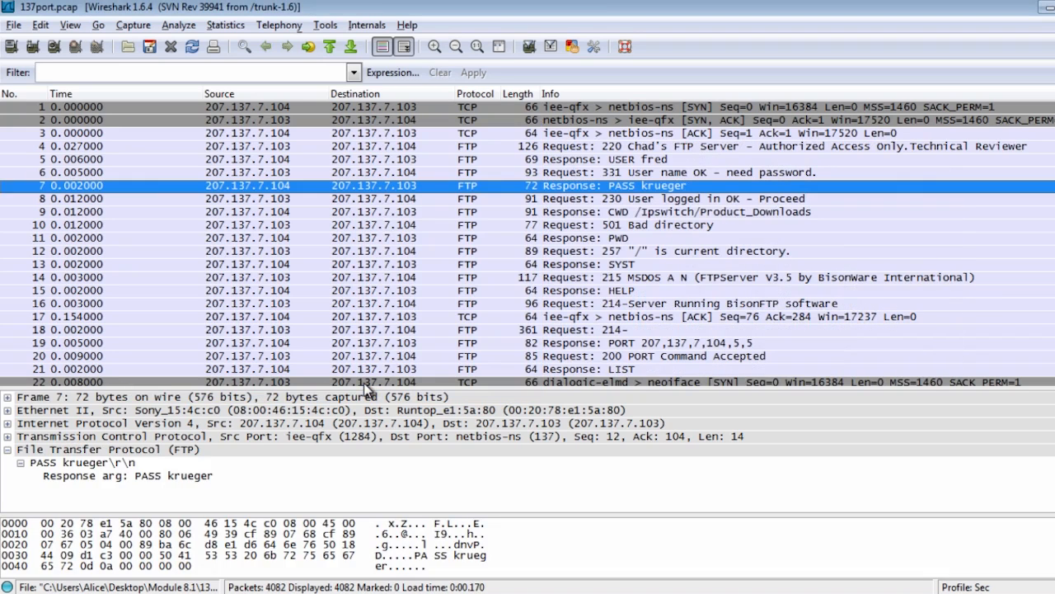
Select packet 8, follow its TCP stream and move the stream window so all its contents are accessible
click(670, 204)
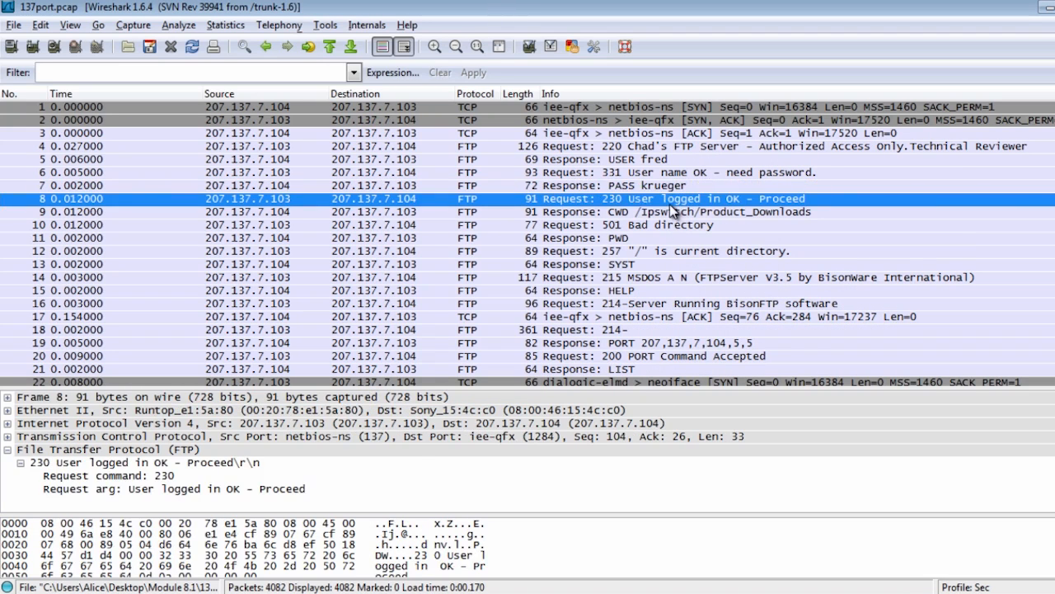
scroll(670, 206, down, 1)
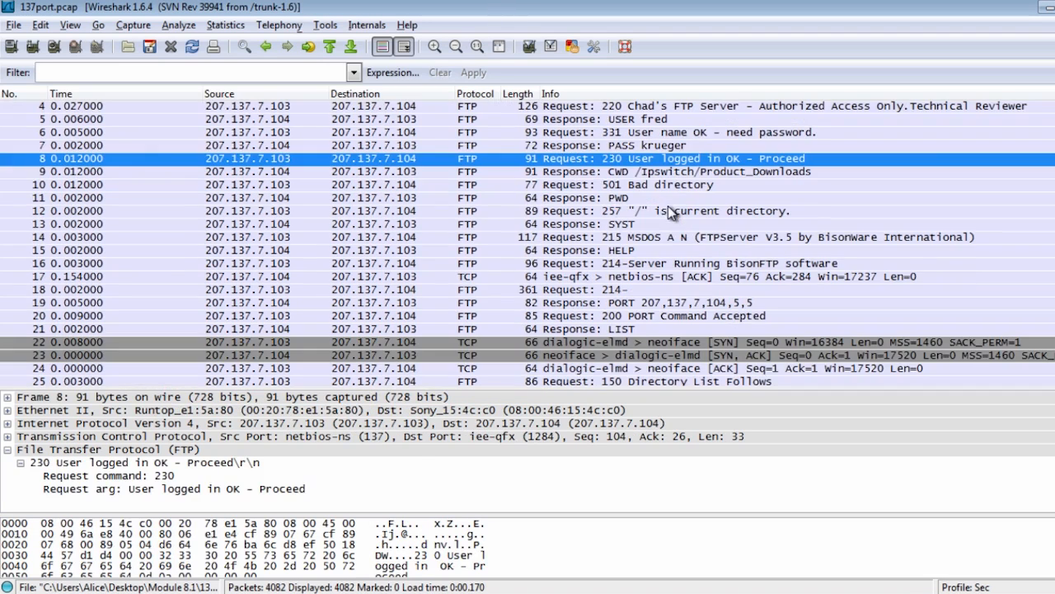
right_click(382, 160)
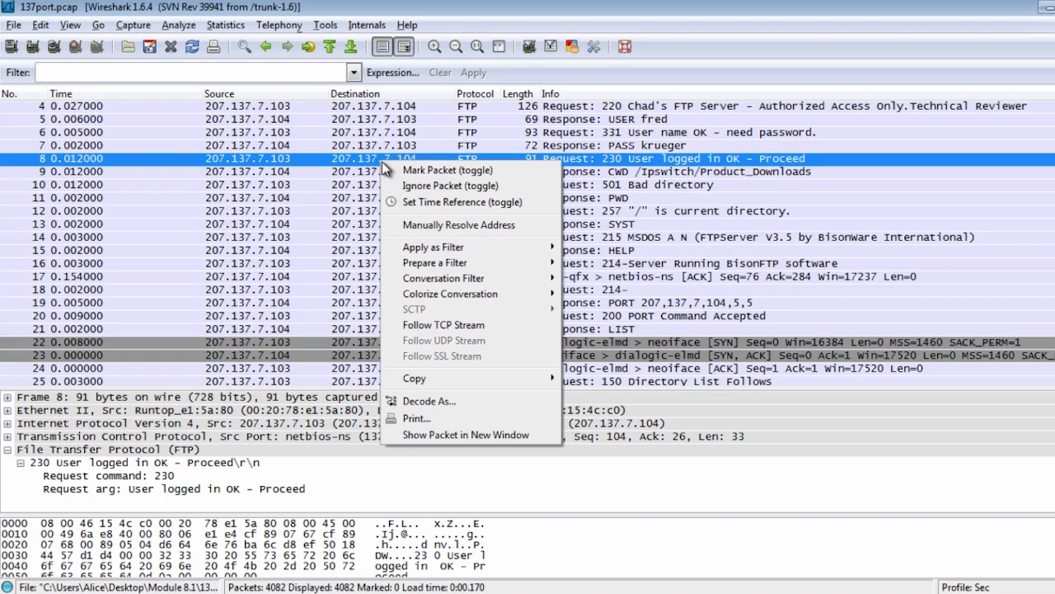
click(461, 325)
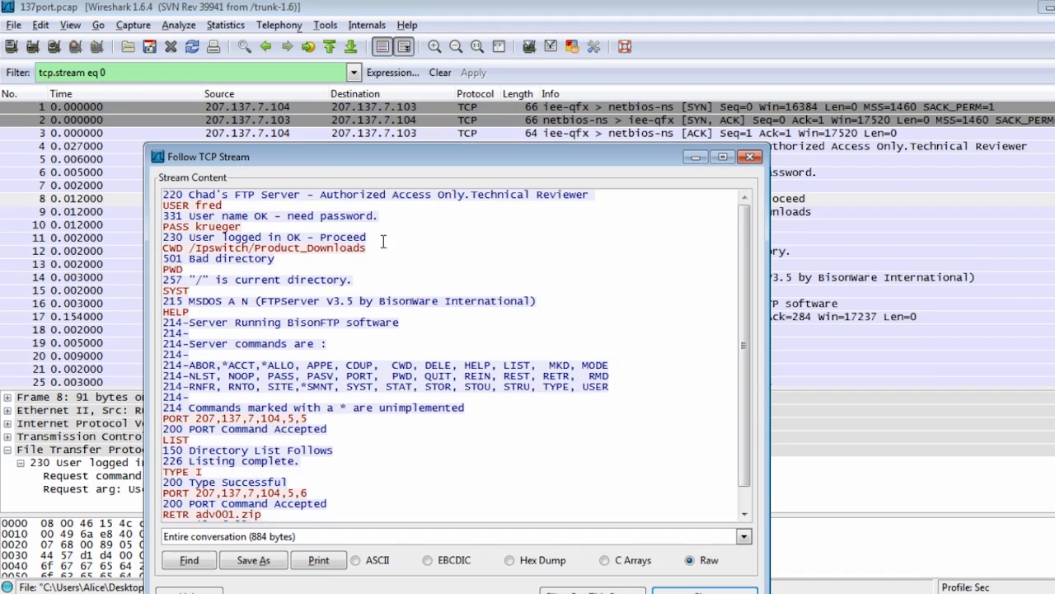
drag(497, 171, 468, 60)
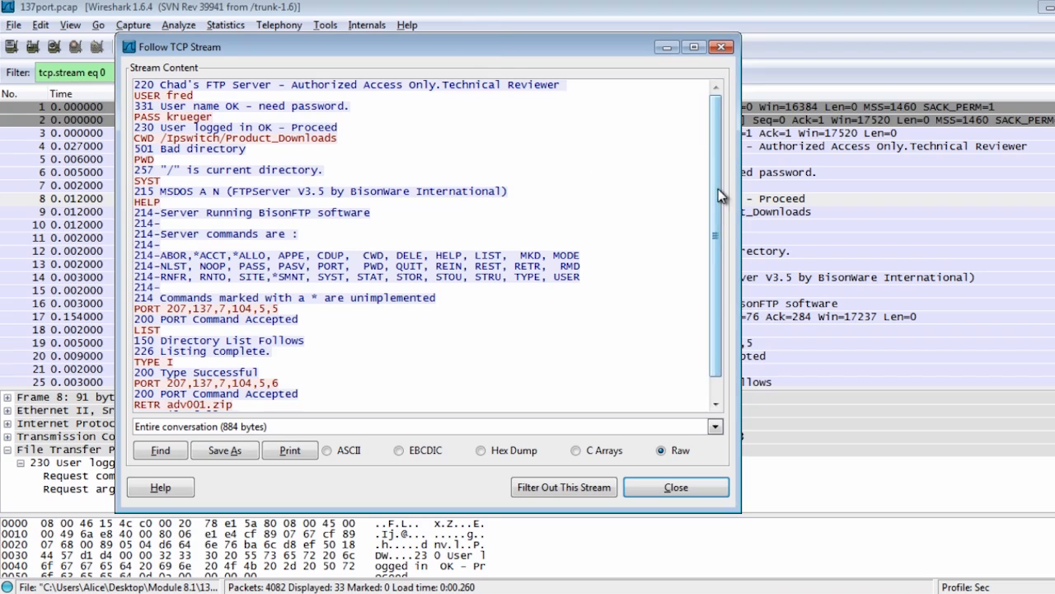
Examine the FTP commands and server replies through to the end of the stream, and close the stream window
drag(717, 189, 716, 304)
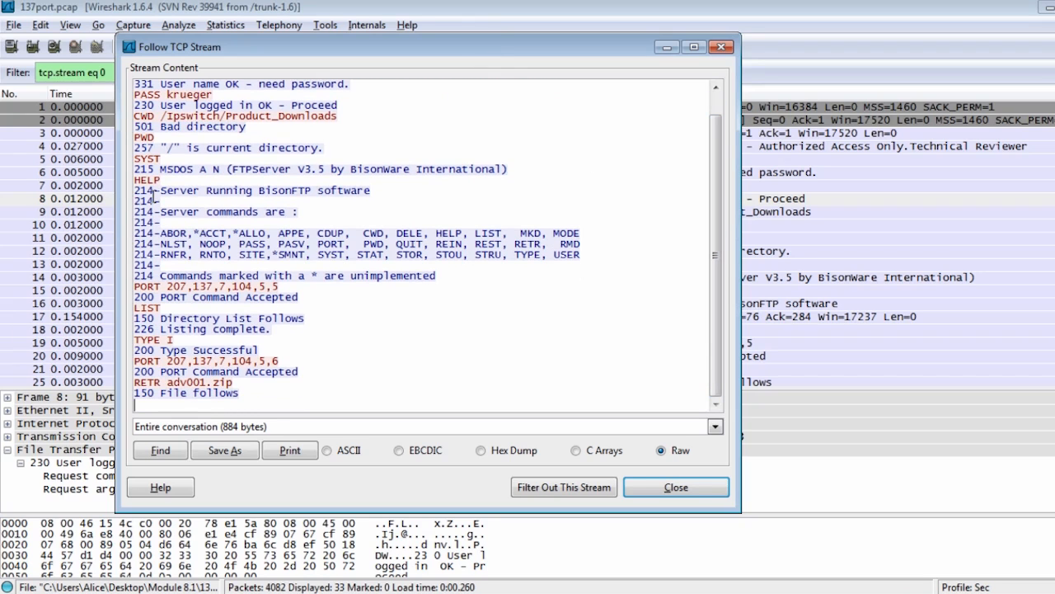
drag(188, 180, 369, 194)
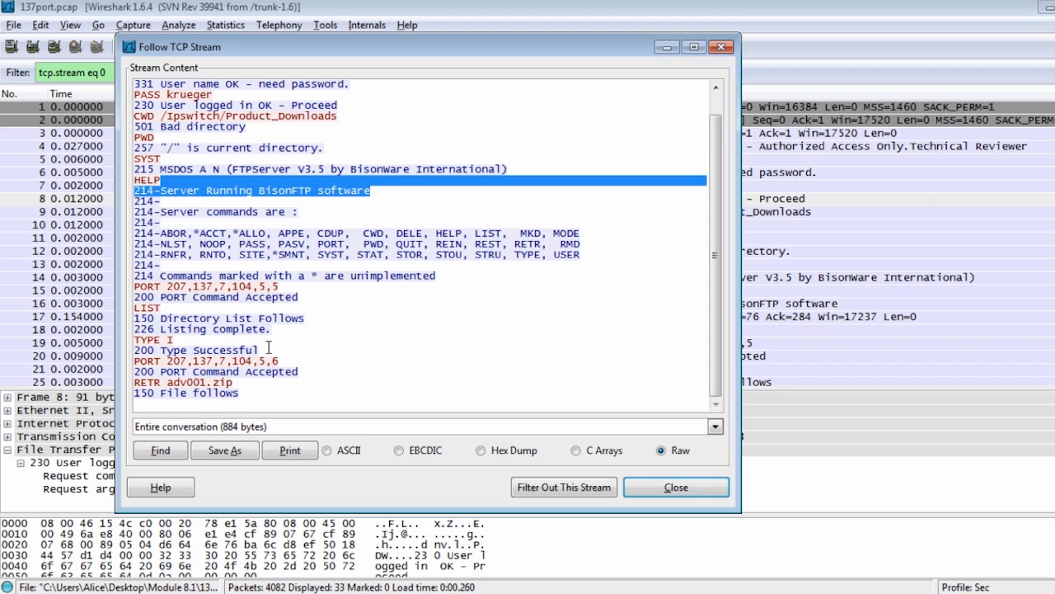
drag(295, 333, 334, 383)
click(676, 488)
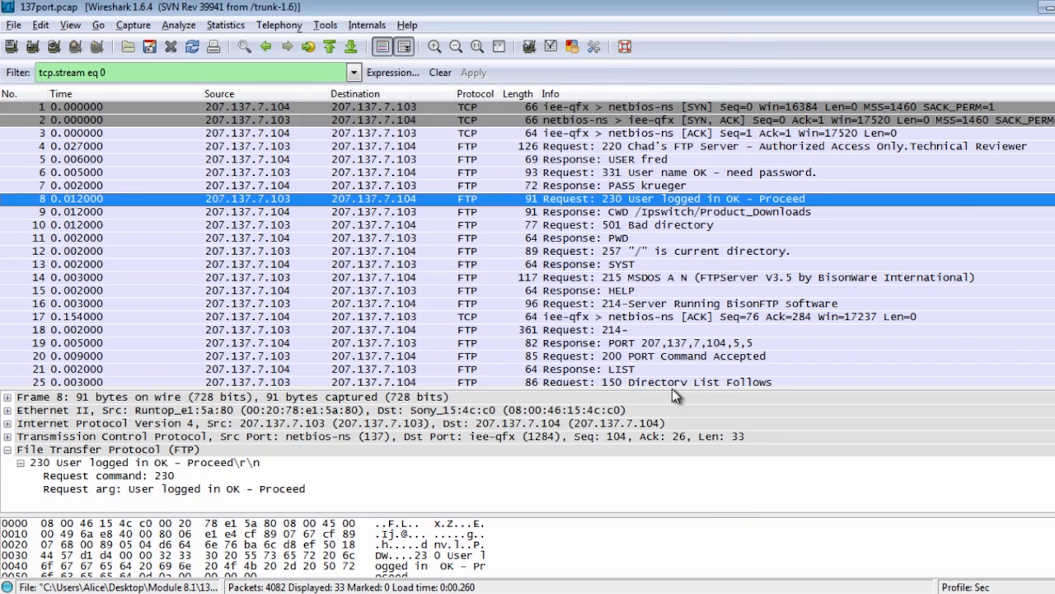
Review the rest of the filtered FTP conversation, clear the display filter and open the capture file macof.pcap
scroll(387, 305, down, 4)
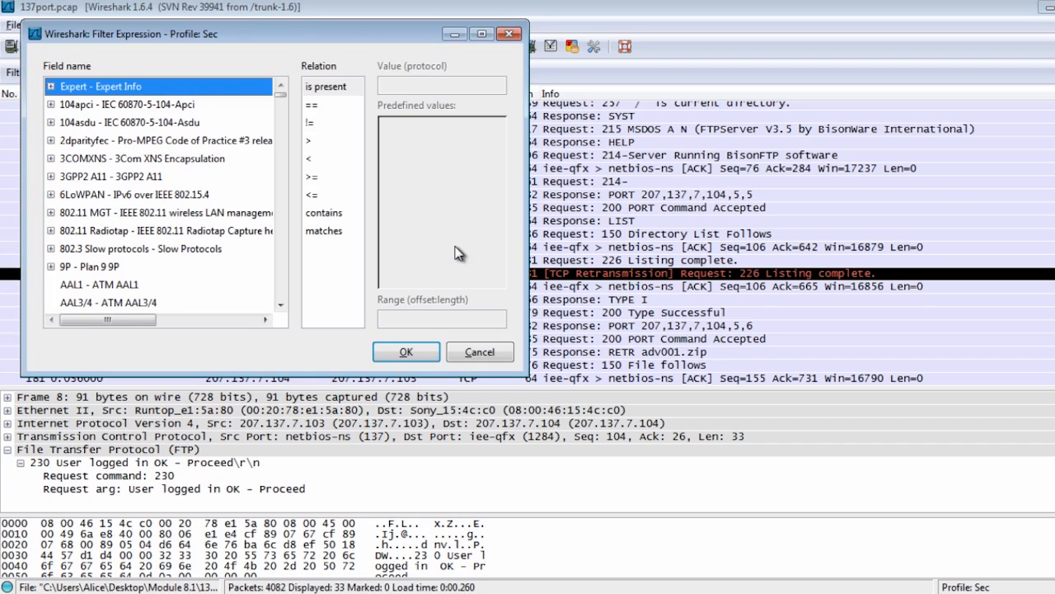
click(480, 352)
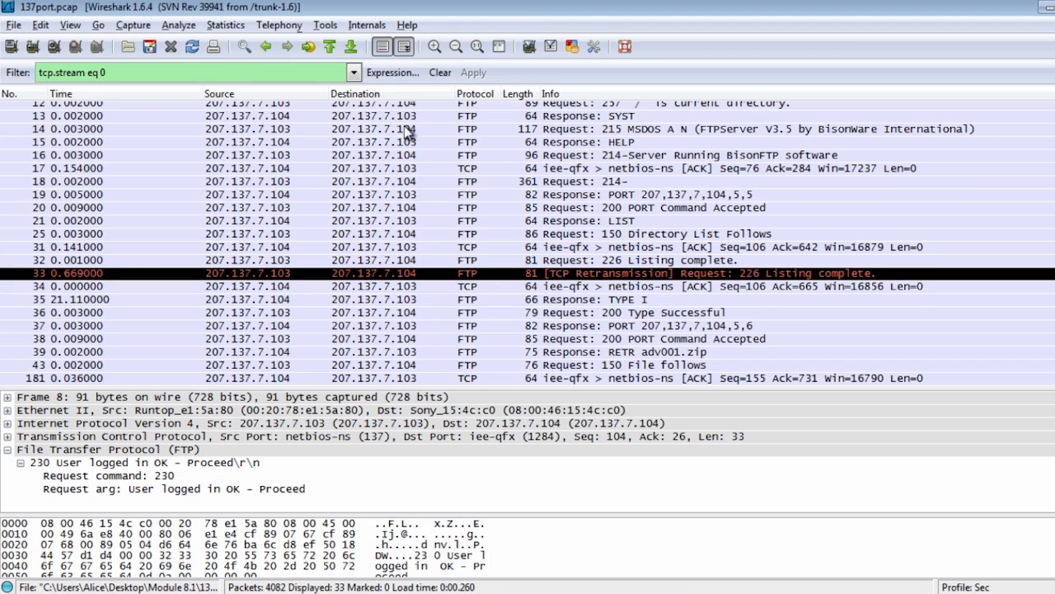
click(441, 73)
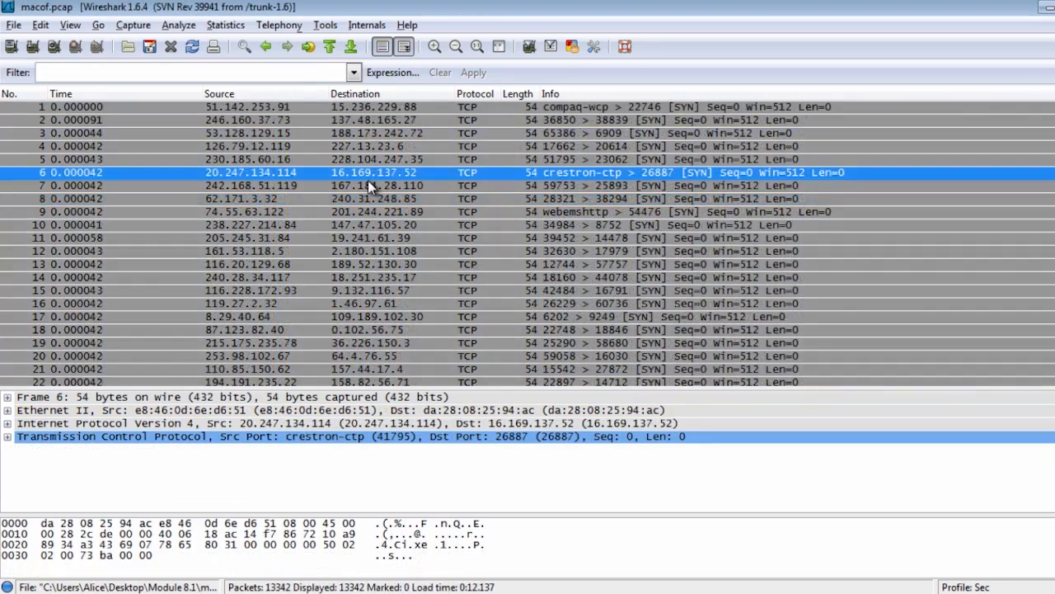
Browse the source and destination addresses in macof.pcap, select packet 34 and enlarge the packet list slightly
scroll(367, 180, down, 4)
scroll(366, 207, down, 5)
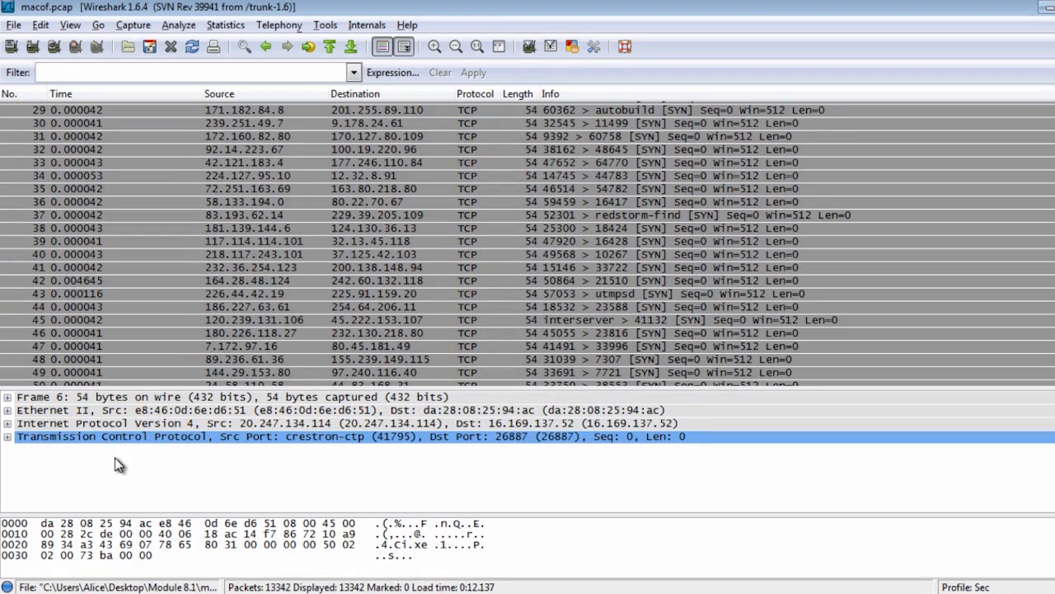
click(181, 176)
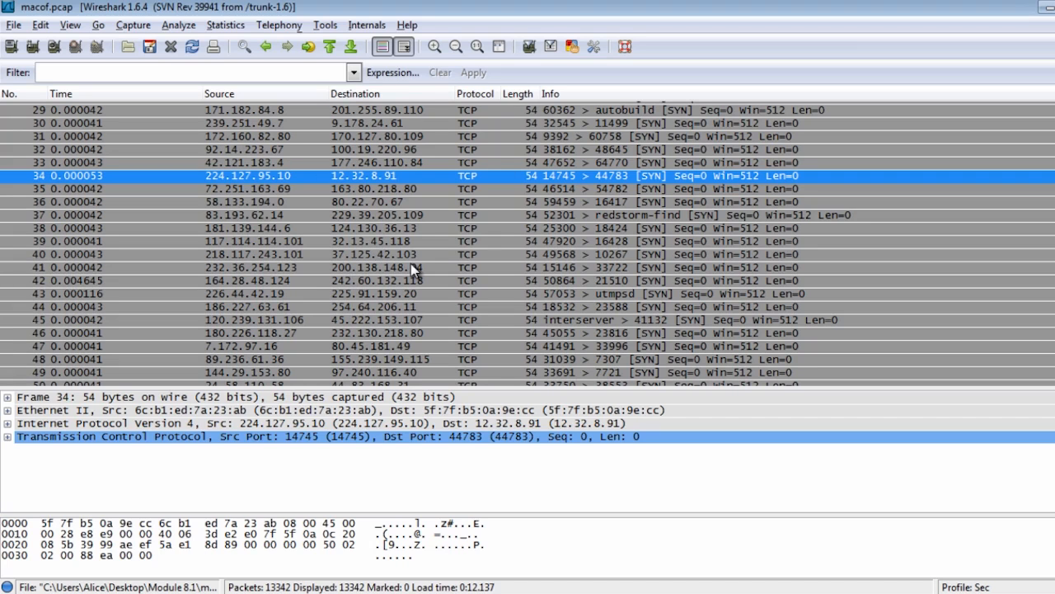
scroll(411, 263, down, 8)
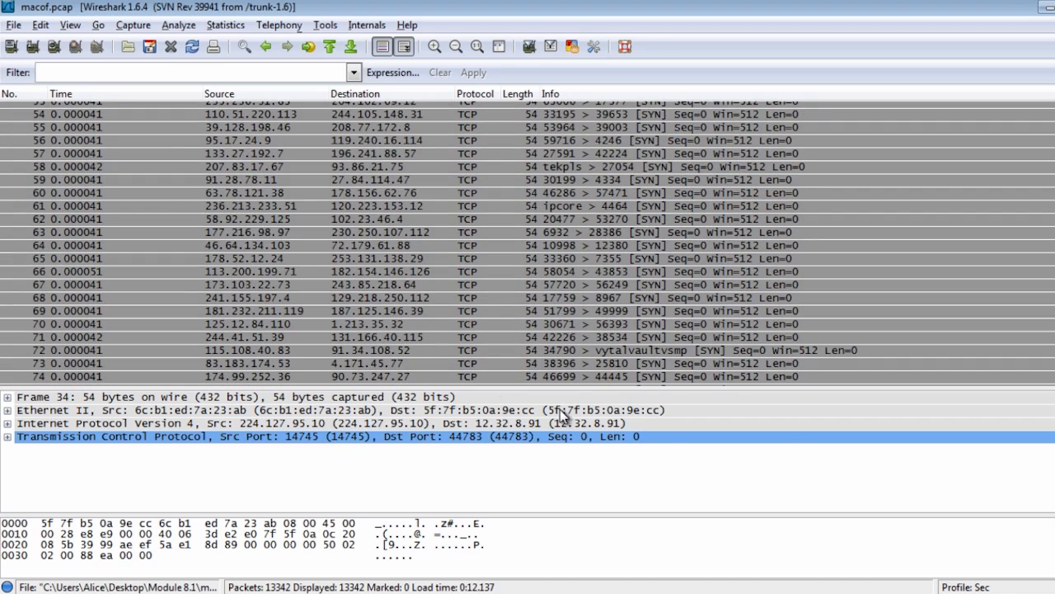
drag(571, 384, 571, 404)
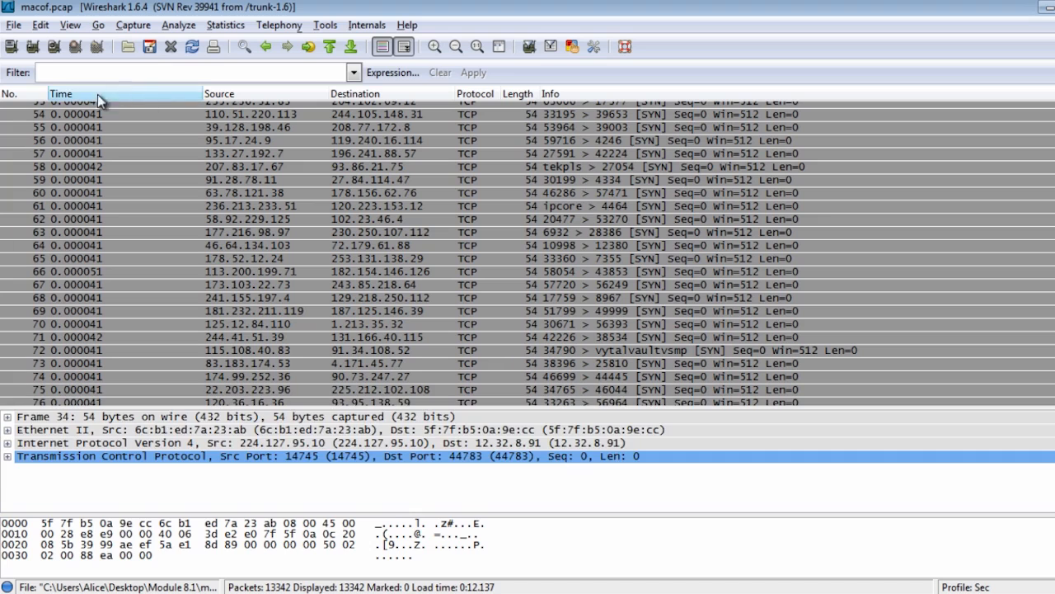
Step through individual packets between 44 and 58, comparing their Ethernet II source and destination addresses
click(137, 140)
scroll(207, 223, up, 6)
click(106, 208)
click(105, 221)
click(111, 234)
click(119, 248)
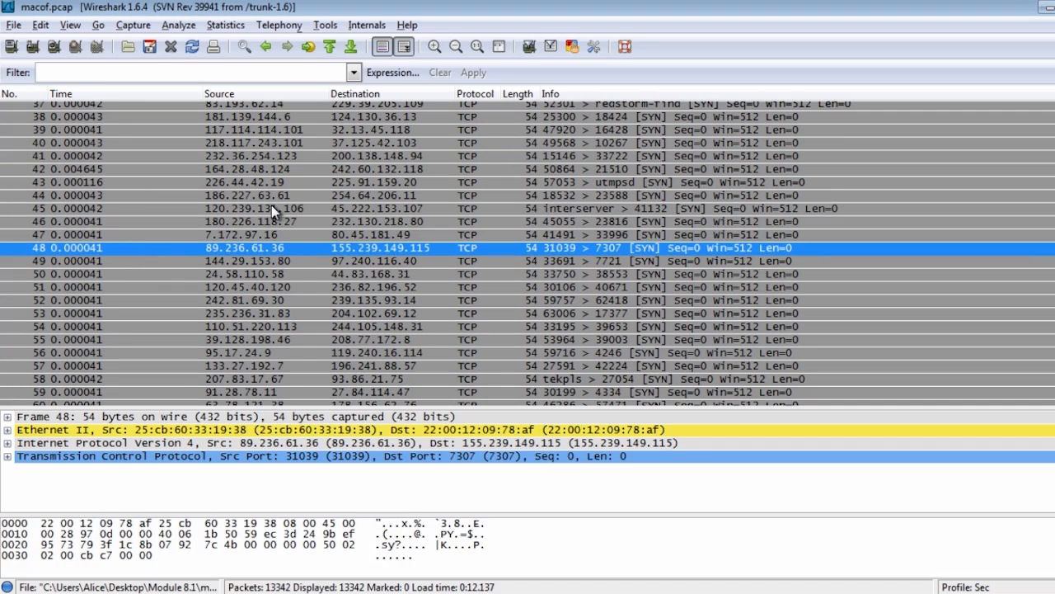
click(288, 260)
click(291, 274)
click(292, 287)
click(292, 301)
click(293, 313)
click(293, 327)
click(294, 339)
click(292, 365)
click(288, 378)
click(287, 352)
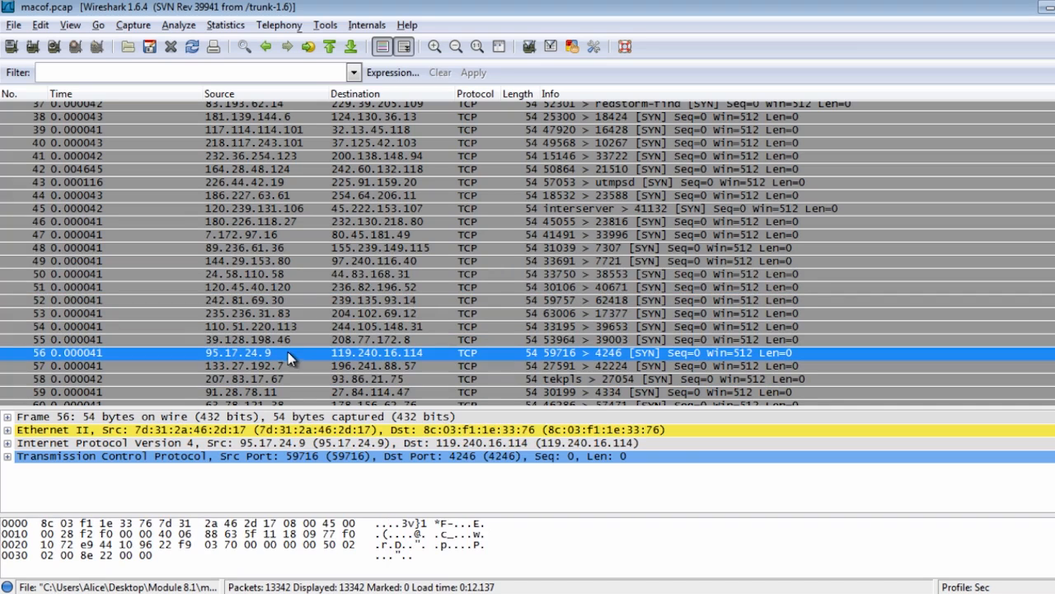
click(285, 327)
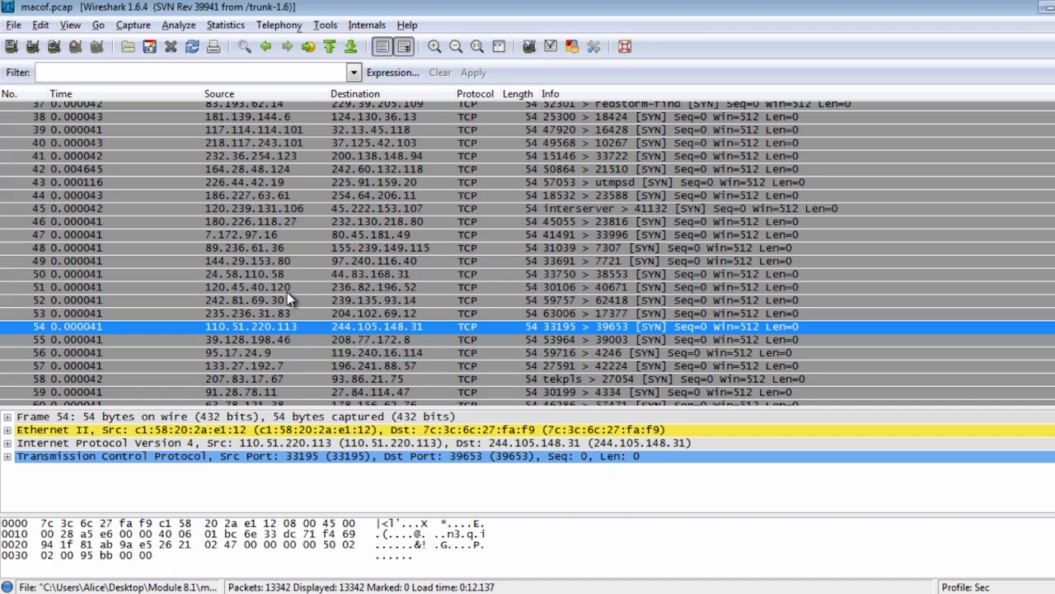
click(287, 289)
click(292, 248)
click(295, 197)
Return to the start of the capture, select packet 3 and expand its Transmission Control Protocol section
scroll(295, 209, down, 10)
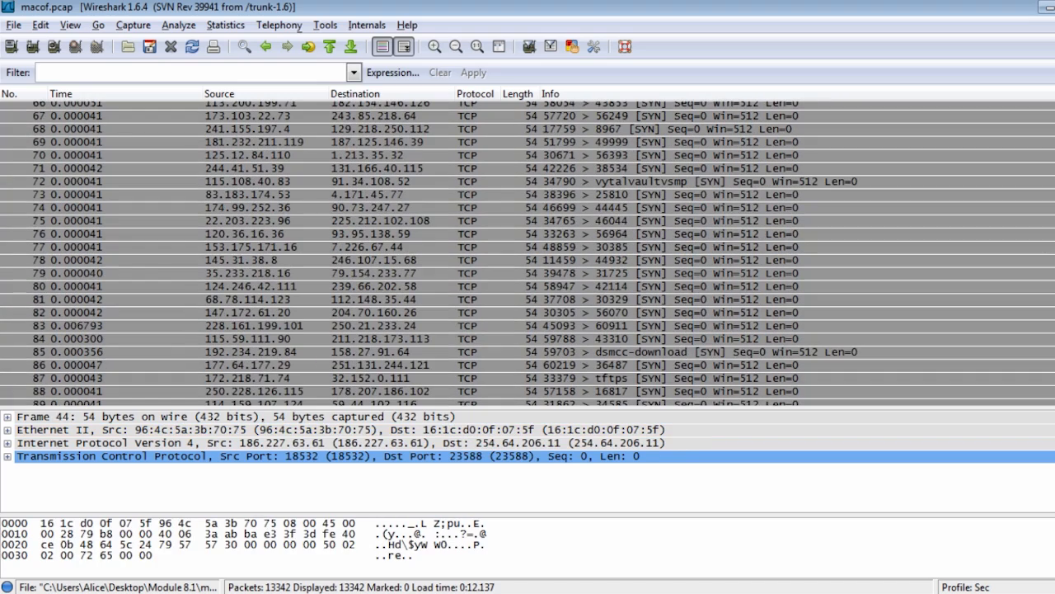
scroll(575, 316, up, 18)
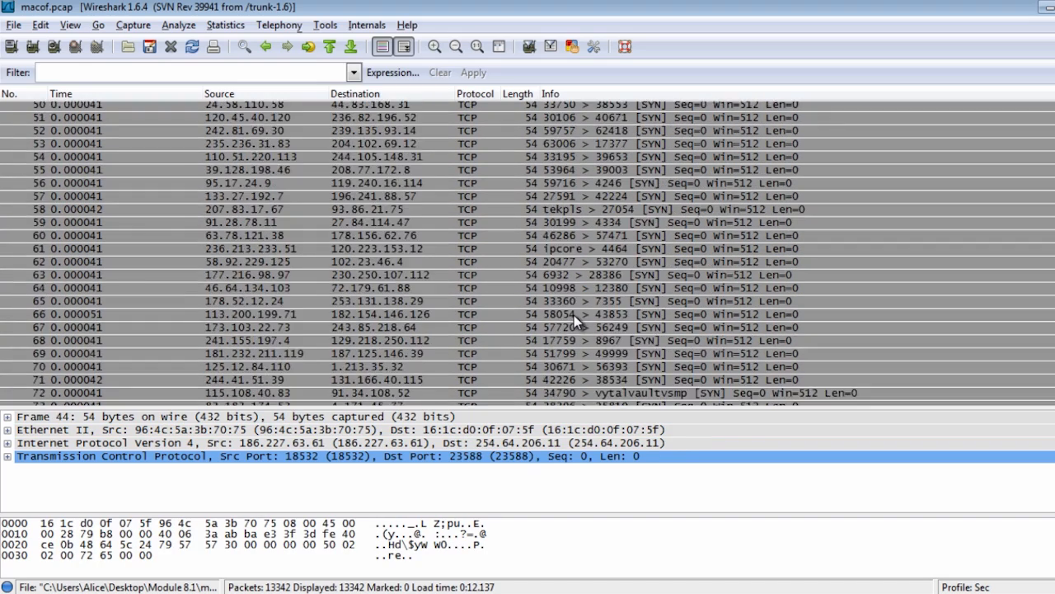
scroll(574, 315, up, 3)
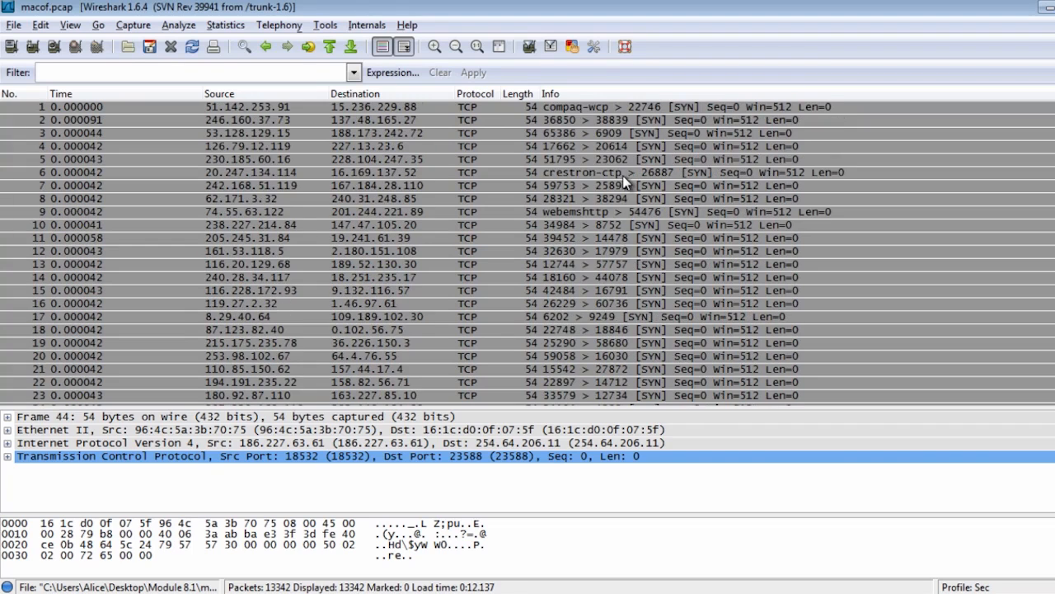
click(661, 132)
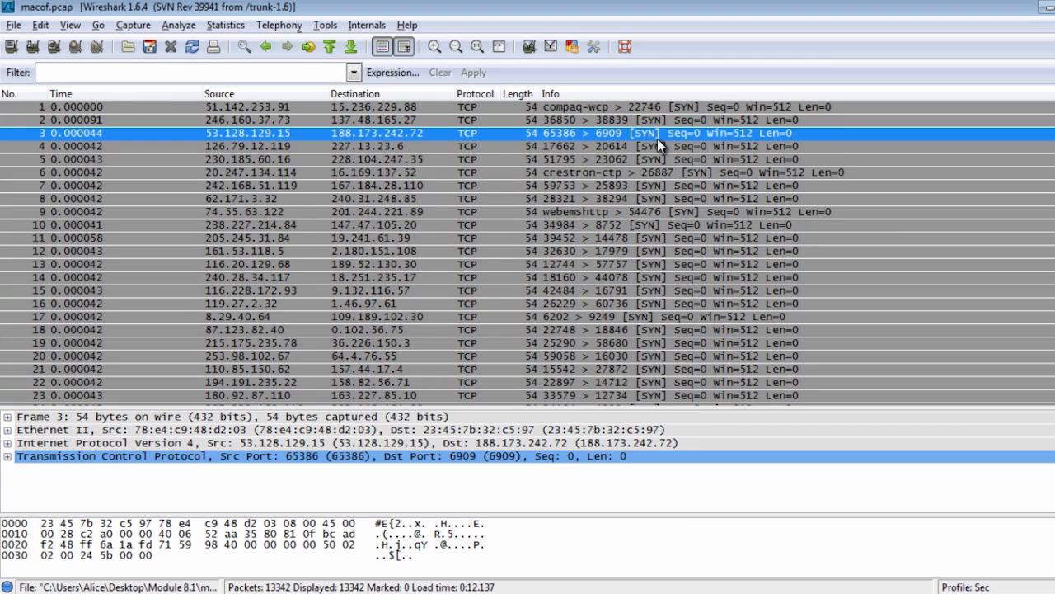
click(7, 456)
click(297, 458)
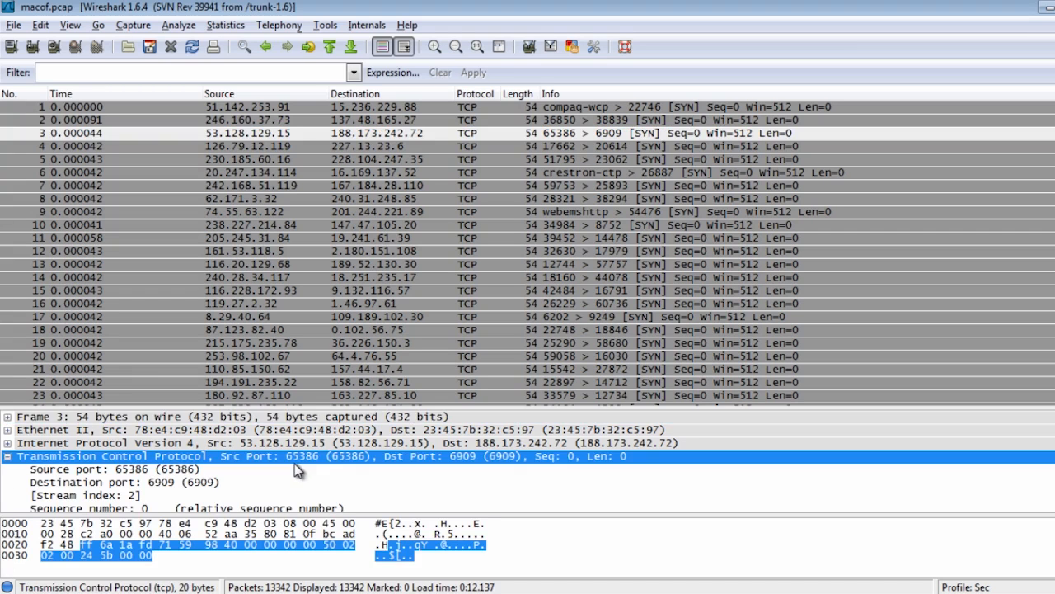
Examine the TCP window size value of packet 3 and compare it with the one in packet 2
scroll(295, 464, down, 2)
scroll(297, 469, down, 1)
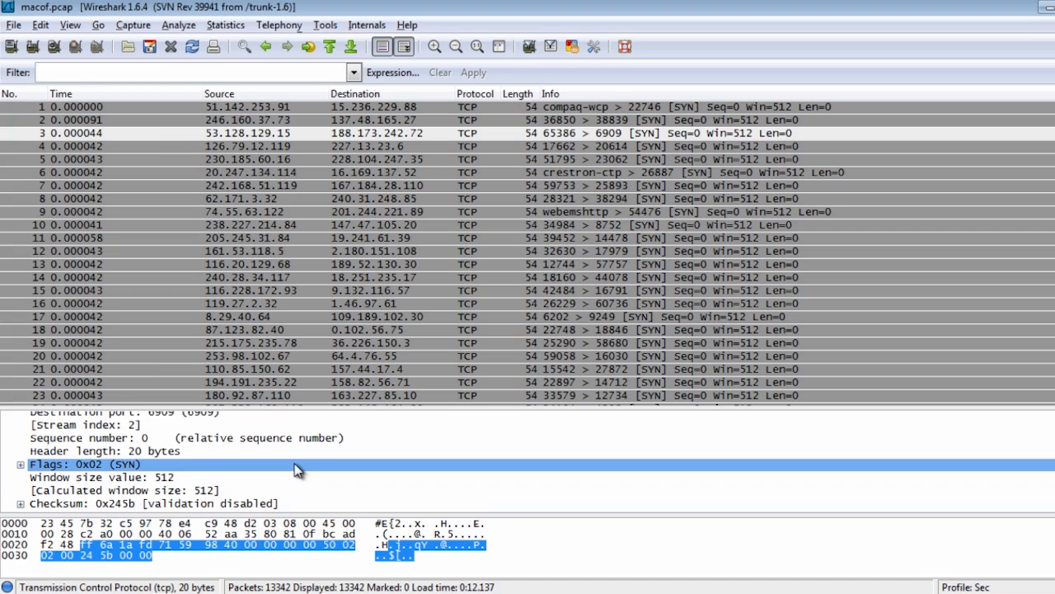
click(56, 479)
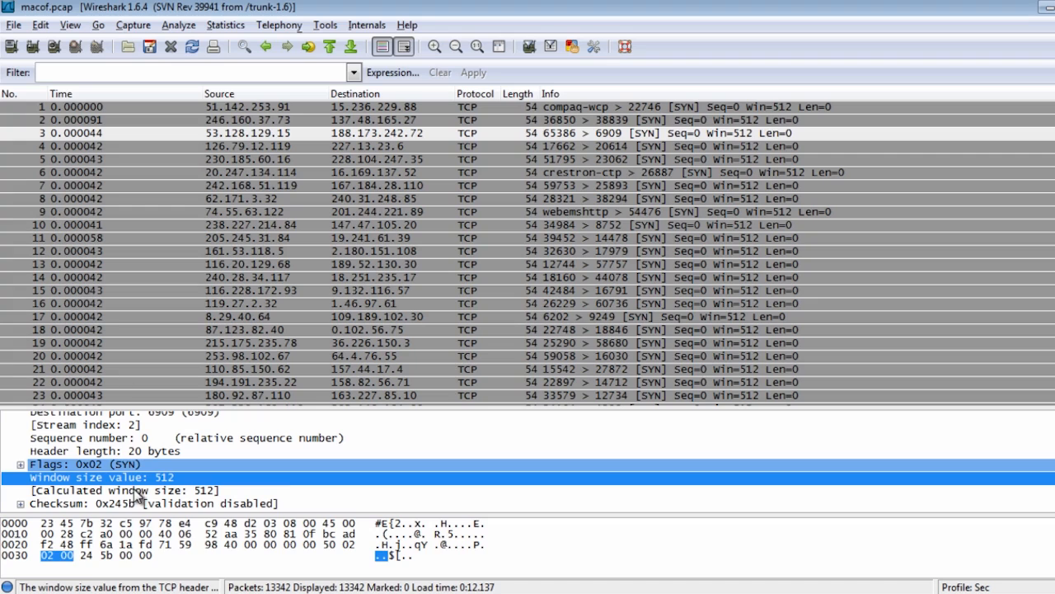
click(682, 120)
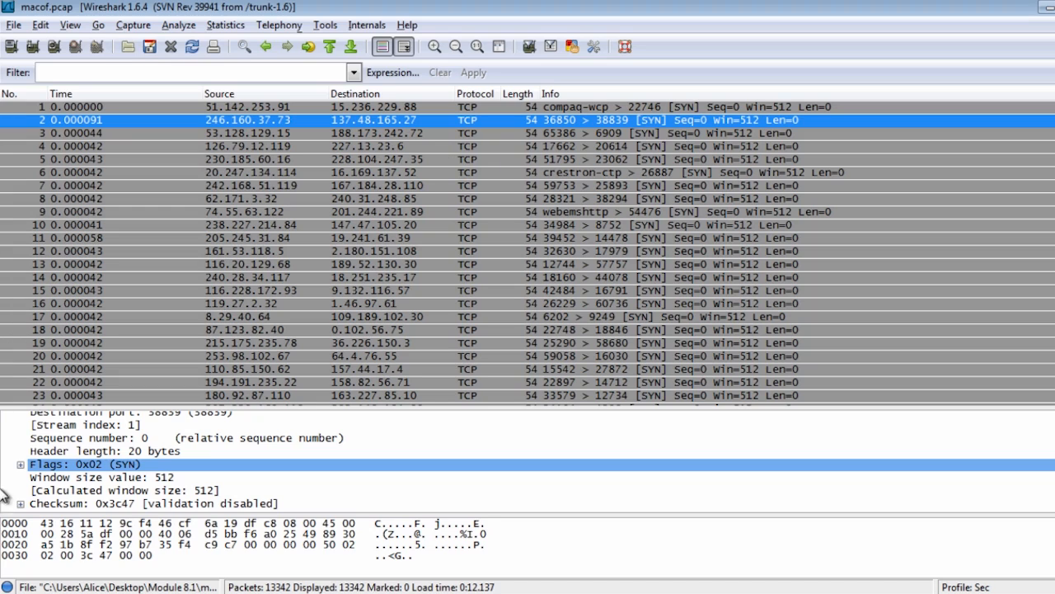
click(137, 480)
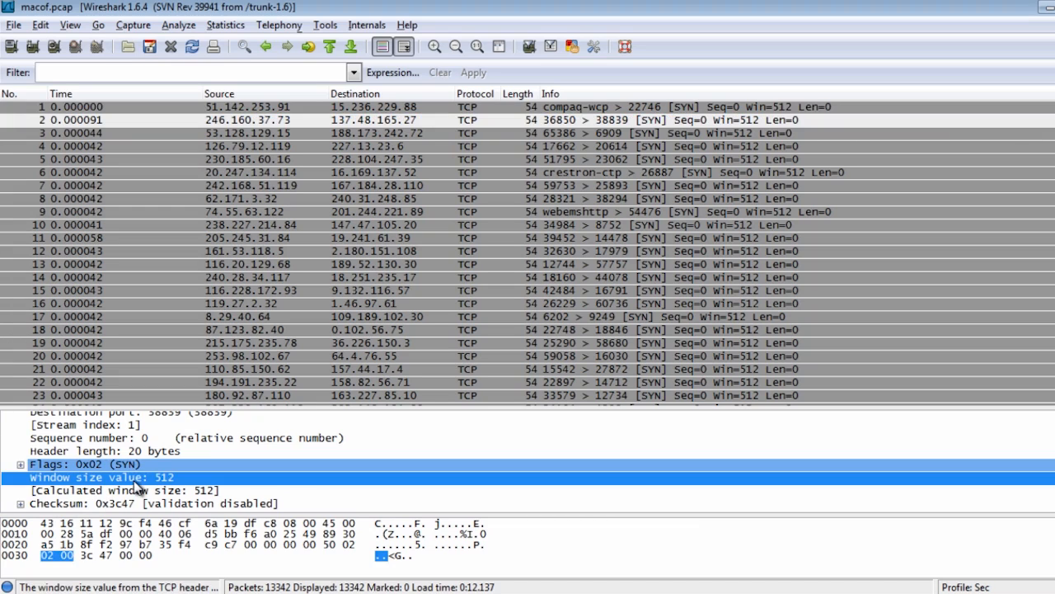
Create a coloring rule named MacOf for tcp.window_size_value == 512, with the background hue set to 32
right_click(119, 484)
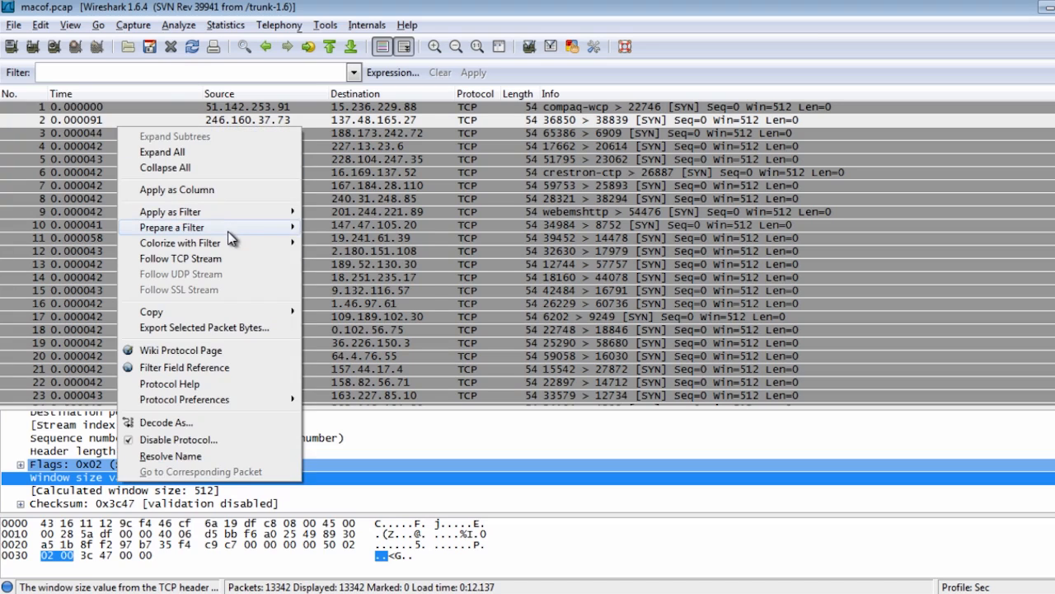
mouse_move(227, 240)
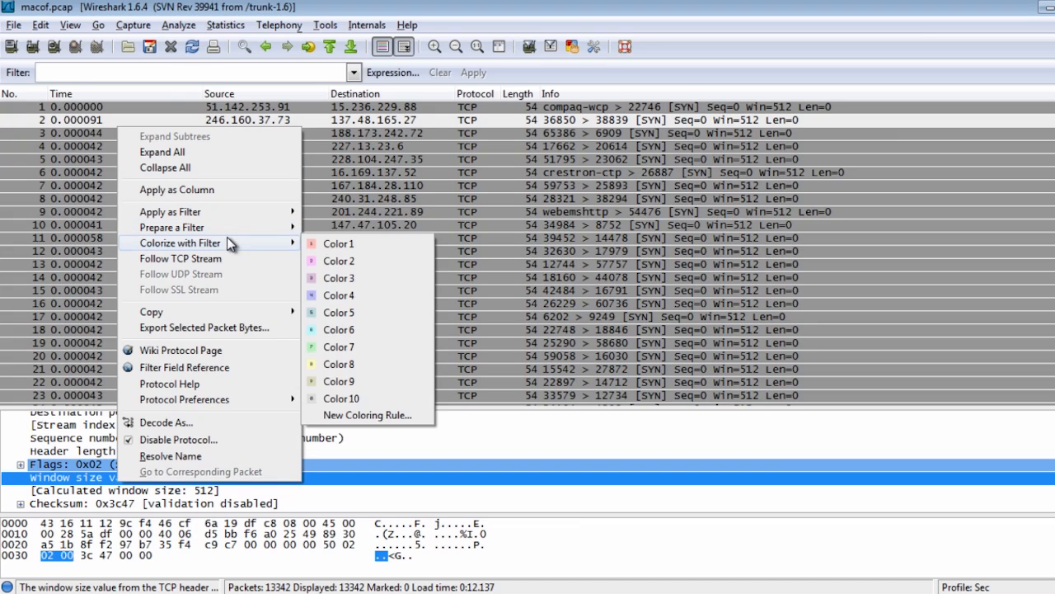
click(329, 414)
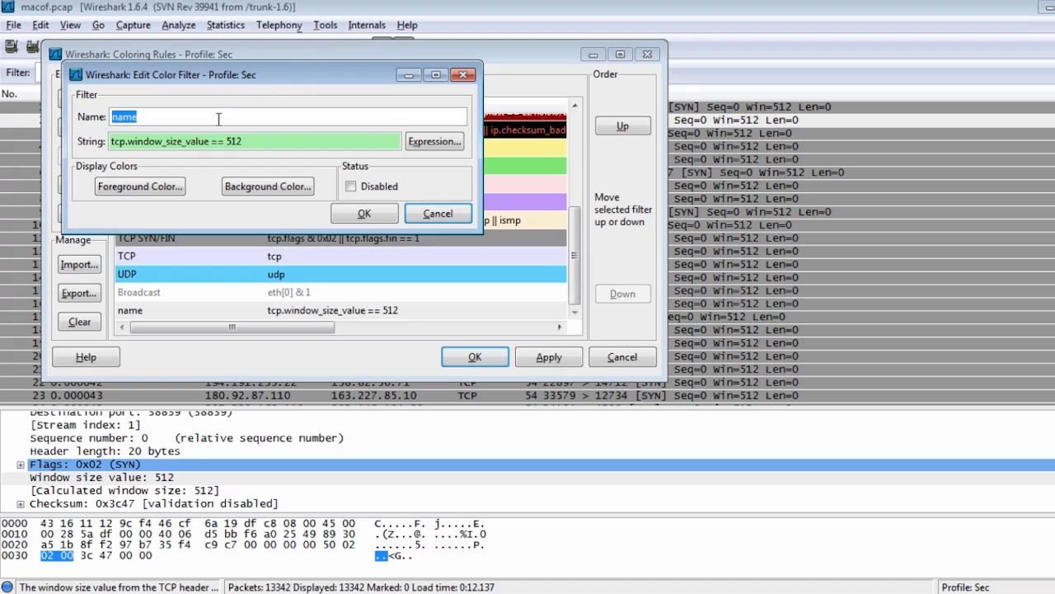
text(Ma)
click(265, 188)
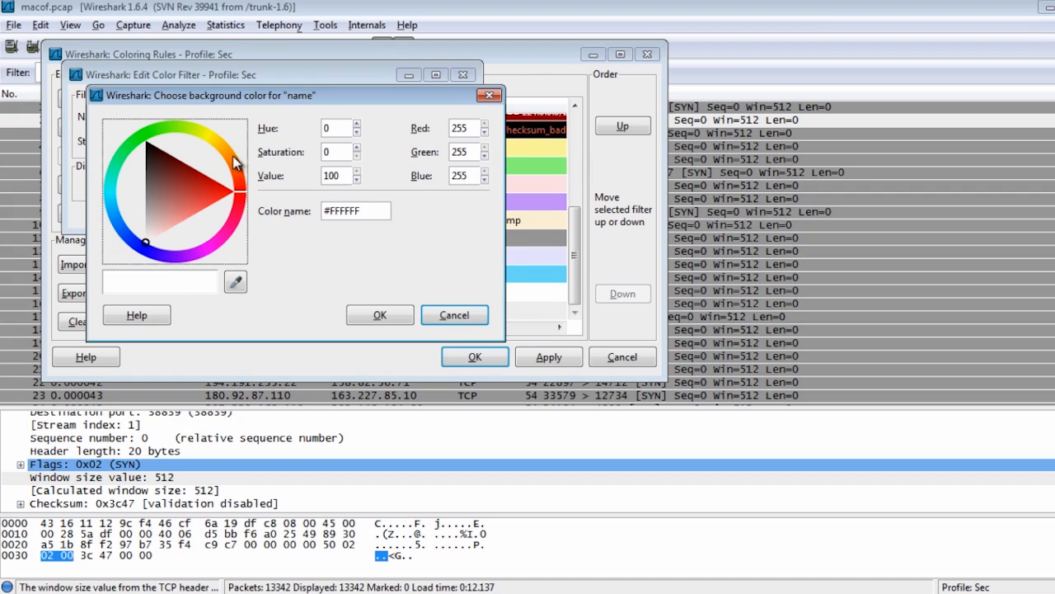
click(234, 158)
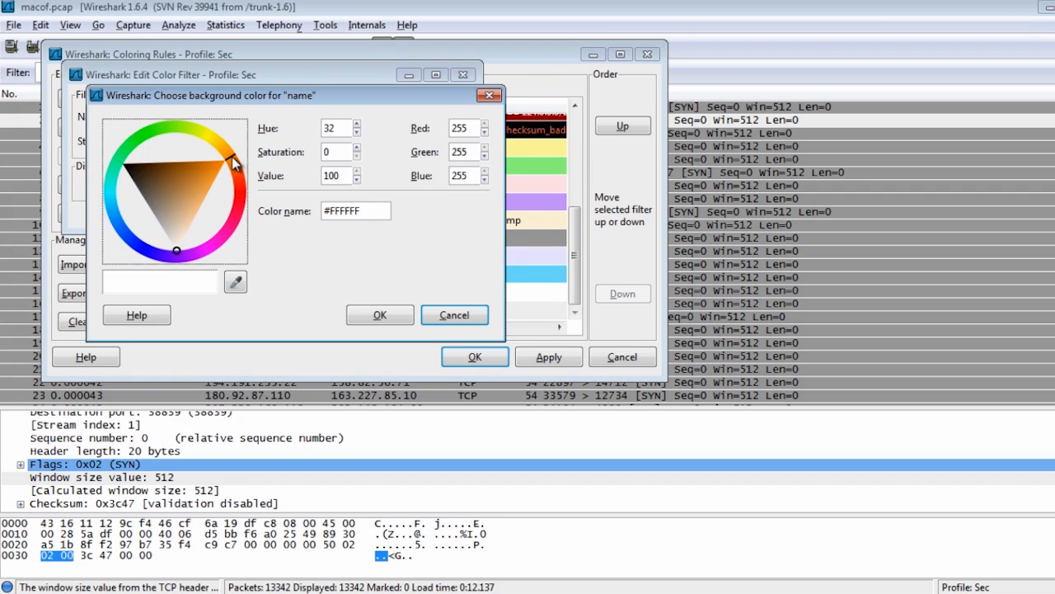
click(382, 316)
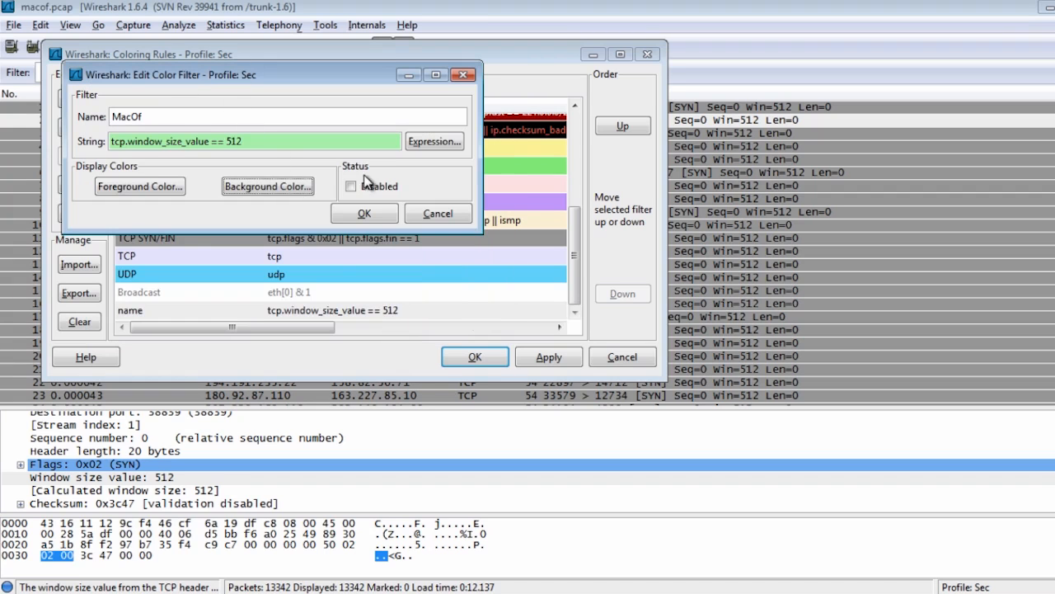
click(257, 145)
click(364, 213)
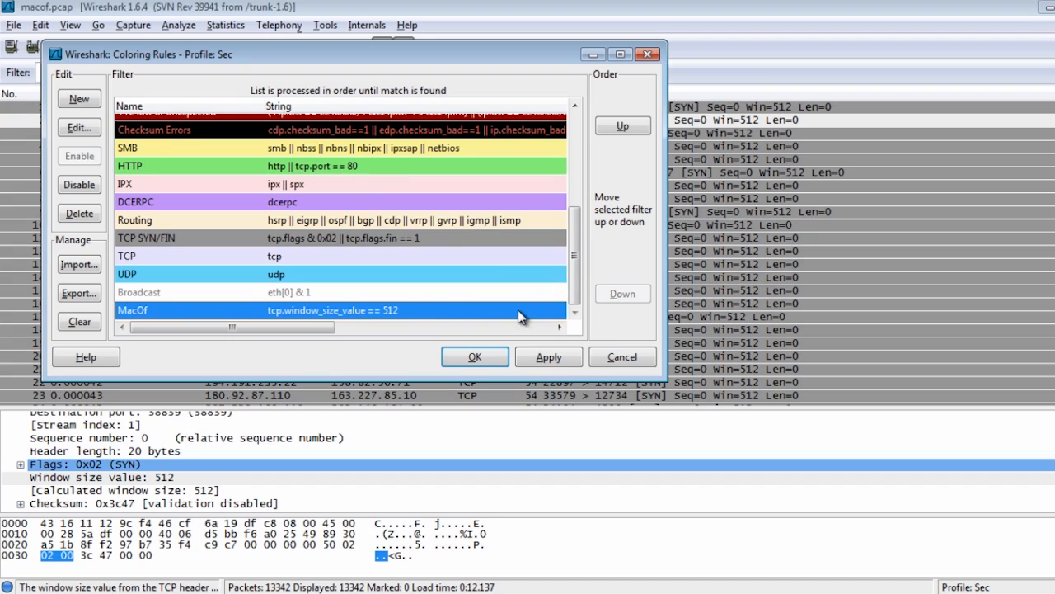
Move the MacOf rule to the top of the coloring rules list and apply the rules to the capture
click(614, 126)
click(615, 126)
click(614, 126)
click(614, 126)
click(615, 126)
click(614, 126)
click(614, 127)
click(614, 127)
click(614, 127)
click(614, 126)
click(614, 126)
click(614, 126)
click(614, 126)
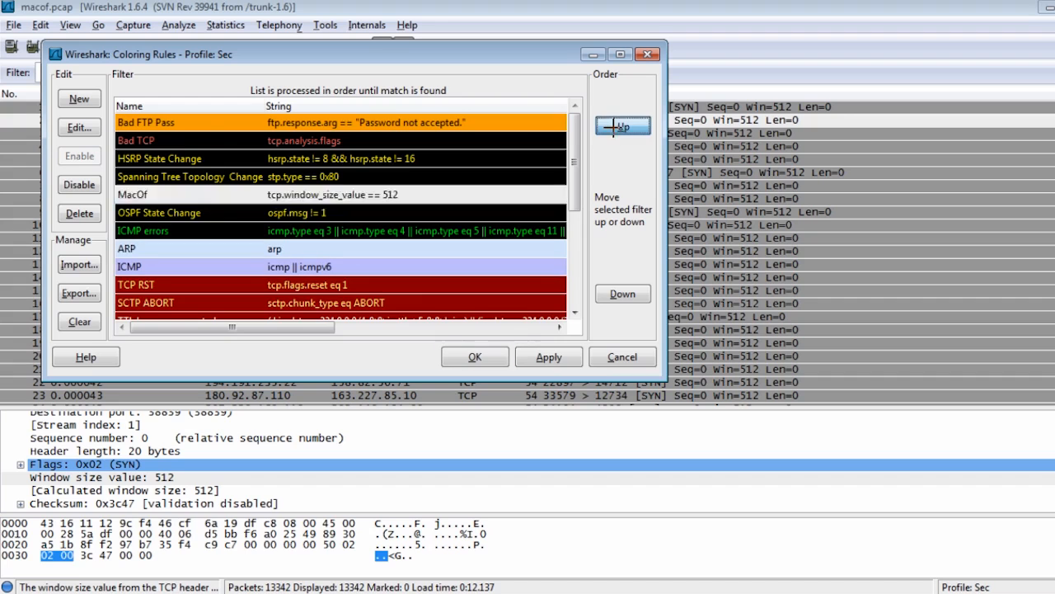
click(614, 126)
click(614, 127)
click(614, 126)
click(614, 127)
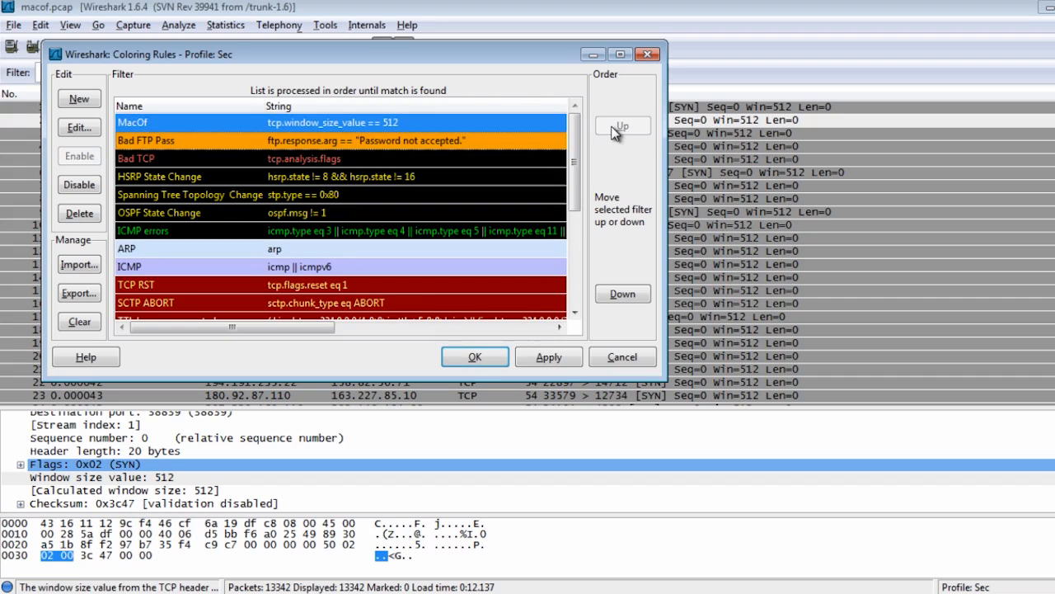
click(475, 356)
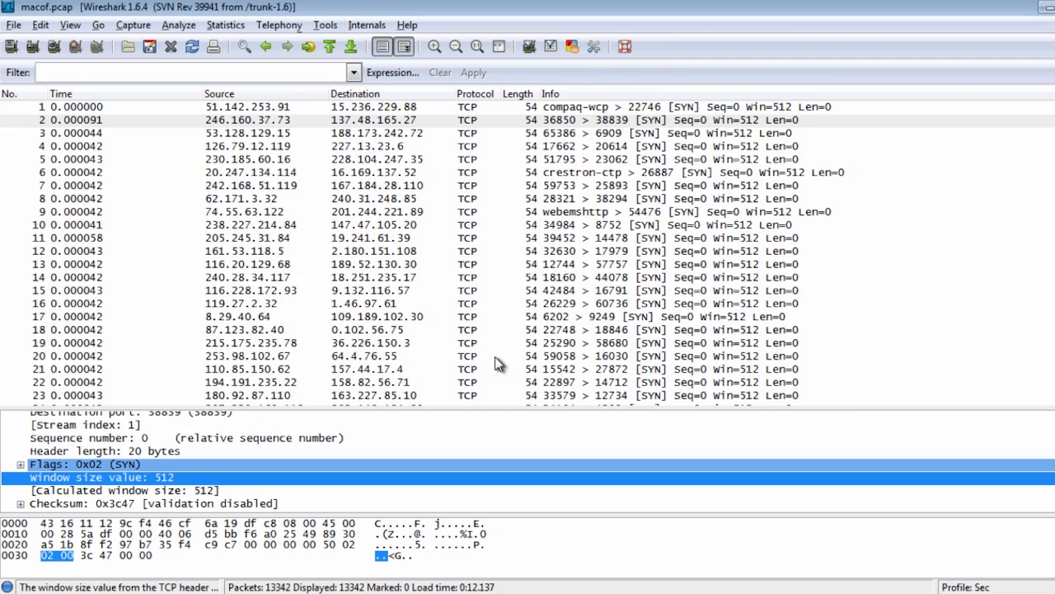
Filter the packet list with tcp.window_size_value == 512
click(138, 71)
text(tcp.window_size_value == 512)
key(Return)
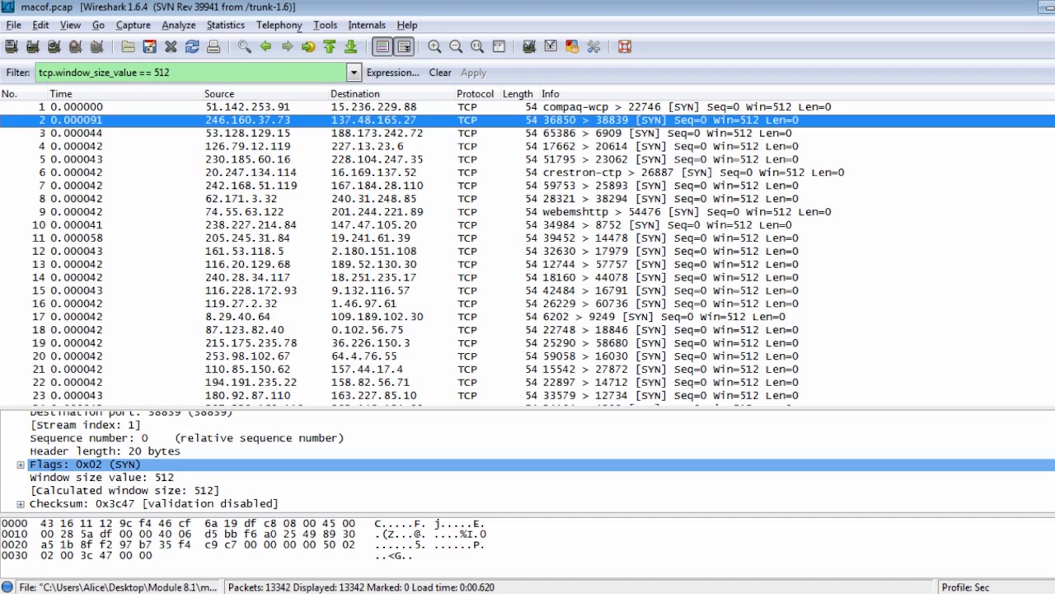
Expand the TCP flags of packet 2 and apply the SYN flags value 0x02 as an additional "and" condition to the display filter
click(103, 466)
scroll(70, 478, up, 2)
scroll(68, 478, down, 2)
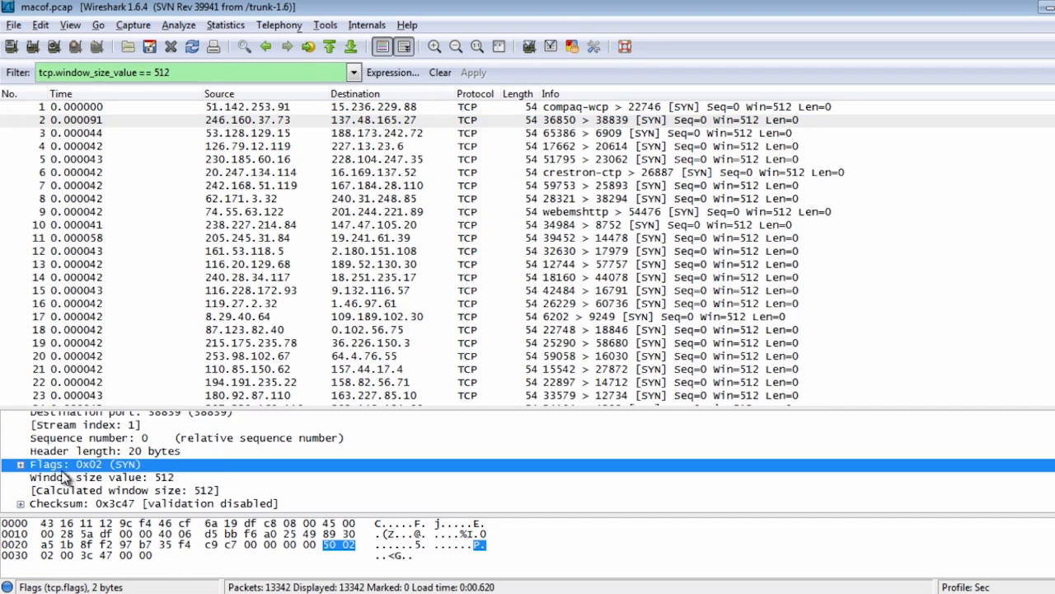
click(21, 465)
scroll(176, 463, down, 1)
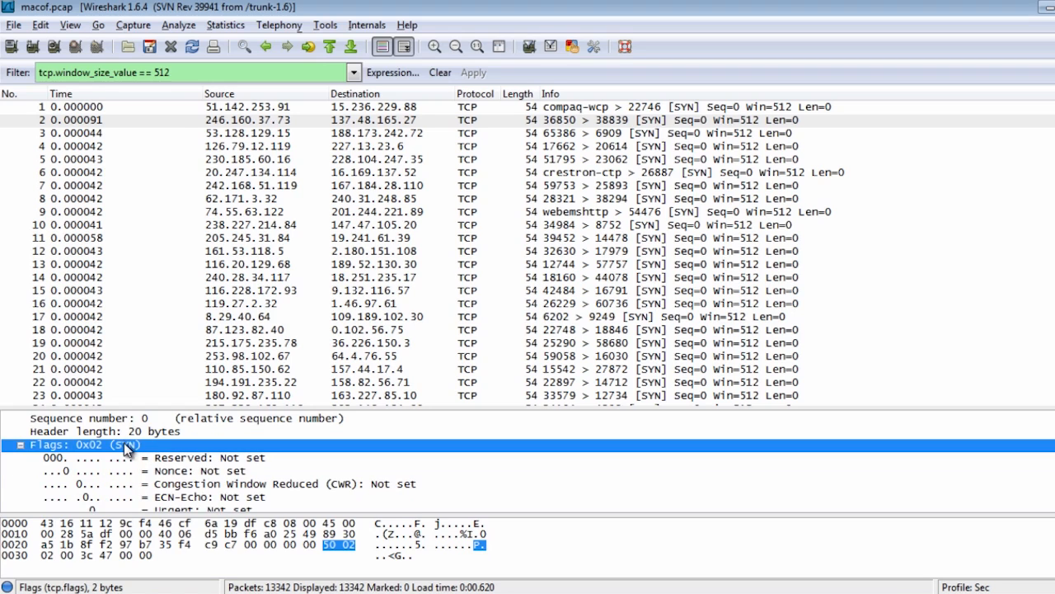
right_click(133, 450)
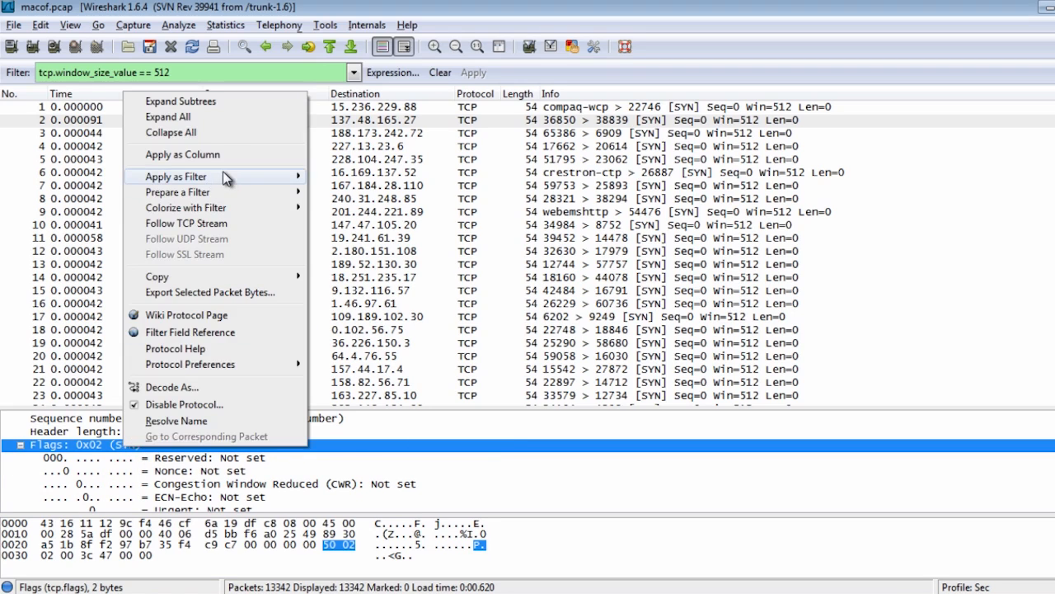
mouse_move(226, 176)
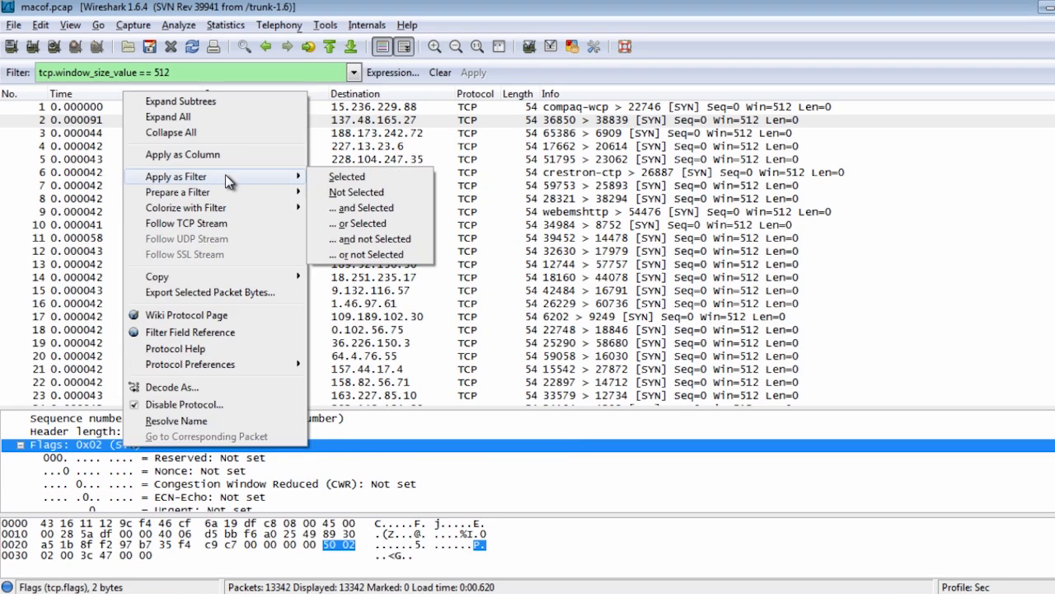
click(379, 211)
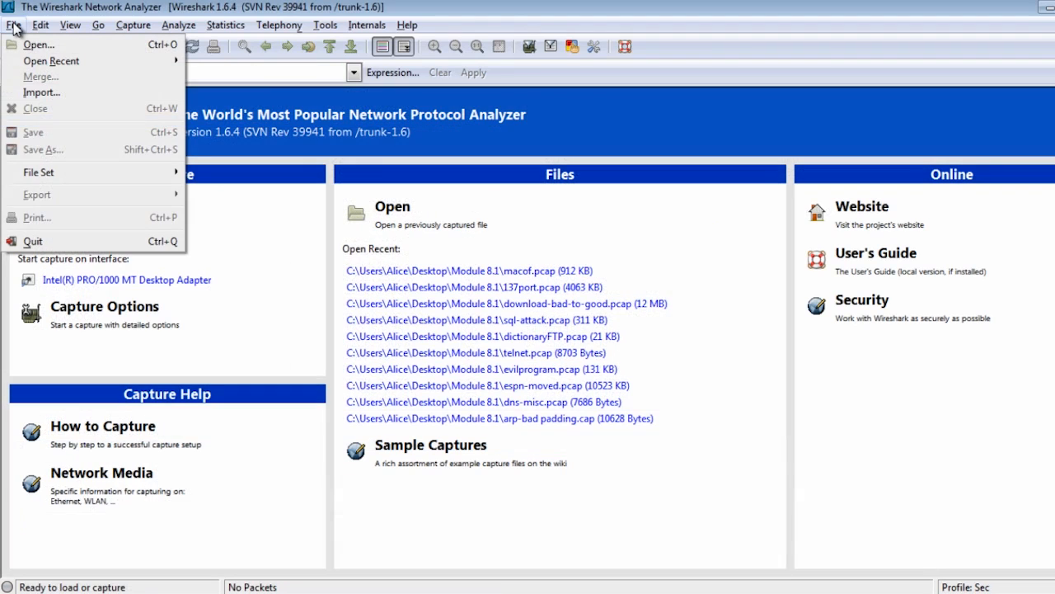
Open the nessus capture file from the Module 8.1 folder and browse its packets down to about packet 75
click(37, 46)
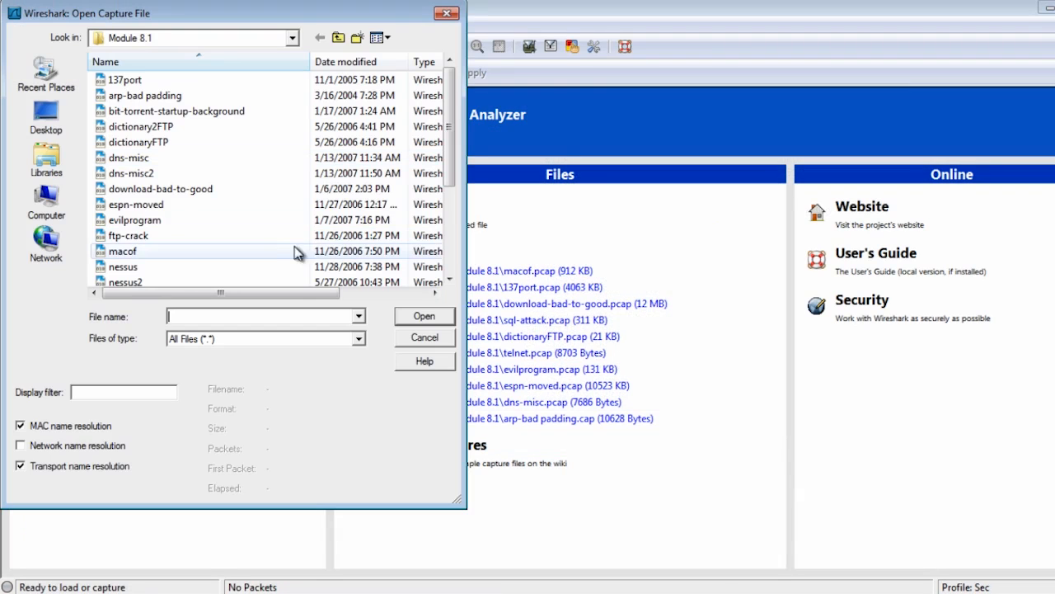
click(268, 253)
key(Down)
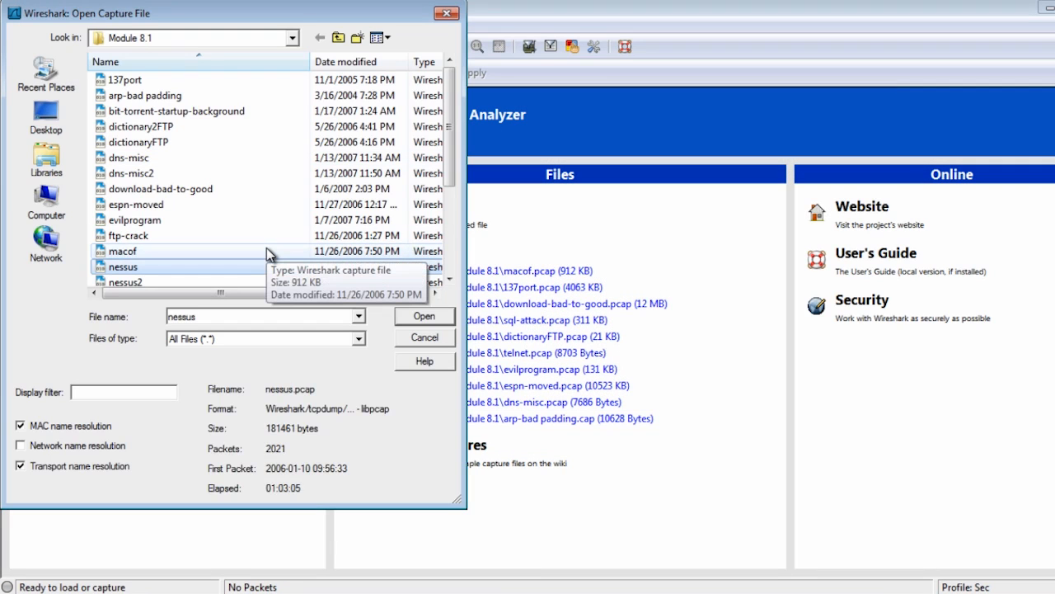
double_click(229, 264)
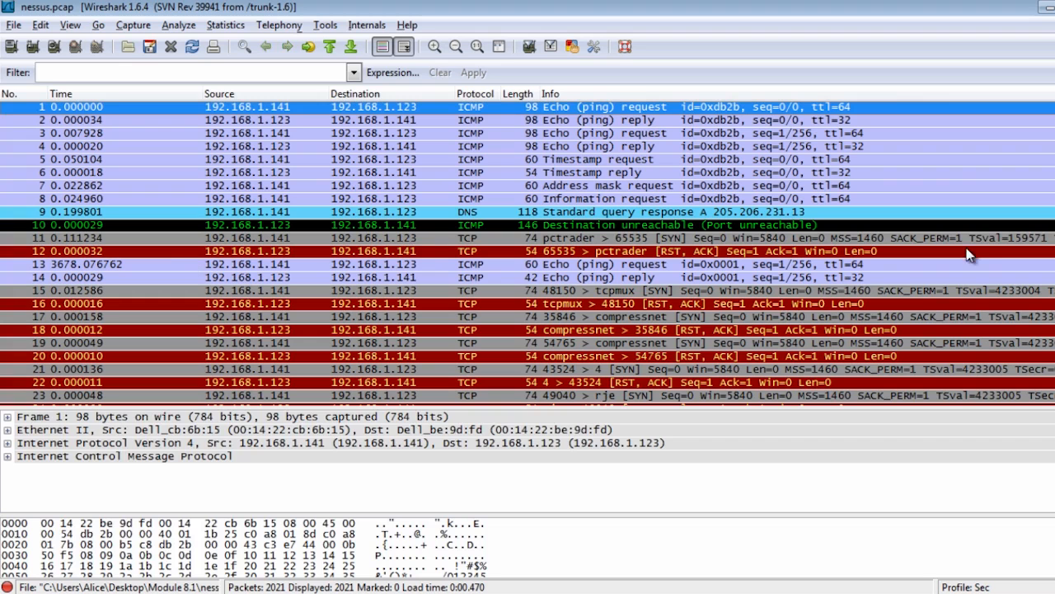
mouse_move(1054, 120)
mouse_down()
mouse_move(1054, 355)
mouse_move(1054, 127)
mouse_up()
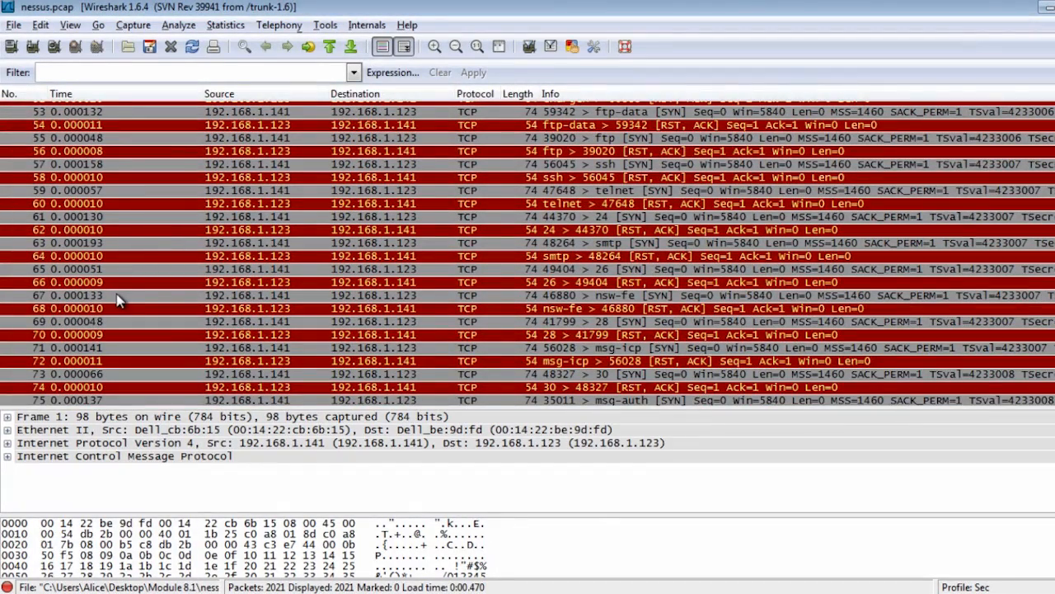
Examine the display filter and hex value modes of Find Packet, and select the Total Length bytes of packet 1
key(ctrl+f)
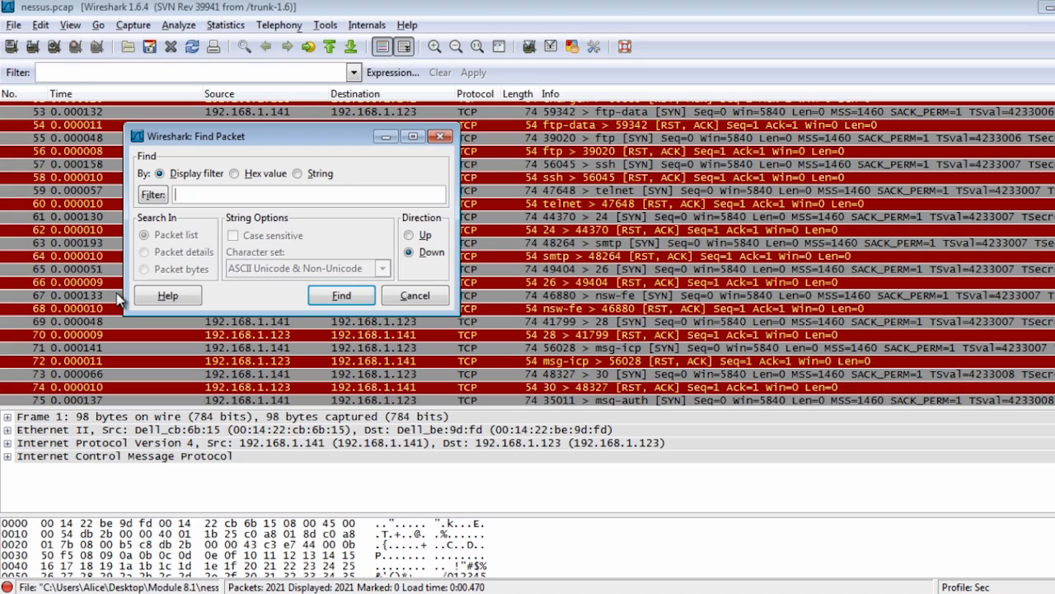
drag(364, 136, 474, 141)
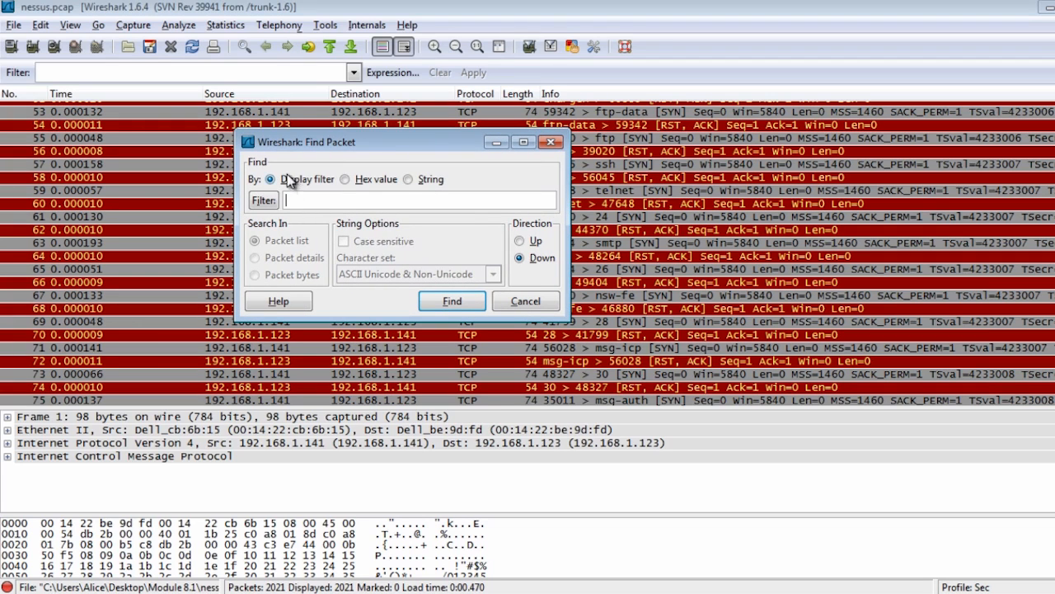
click(122, 74)
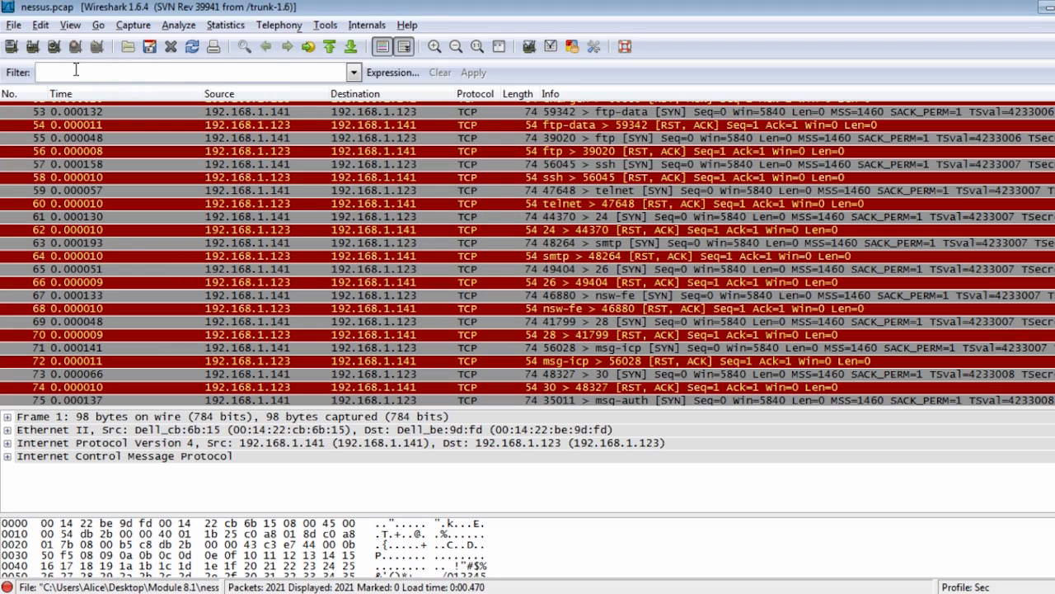
key(ctrl+f)
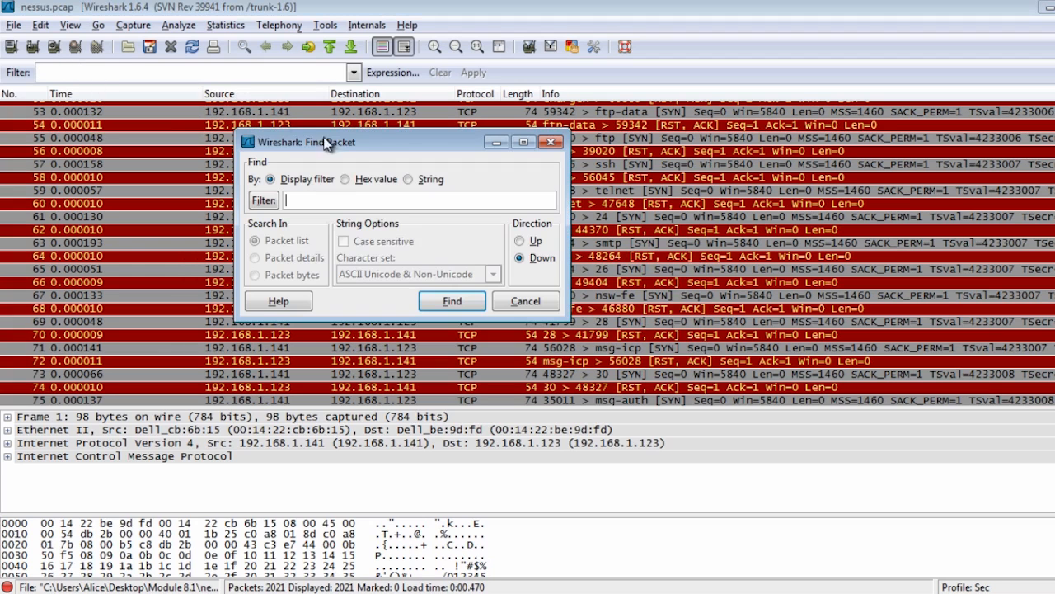
click(366, 180)
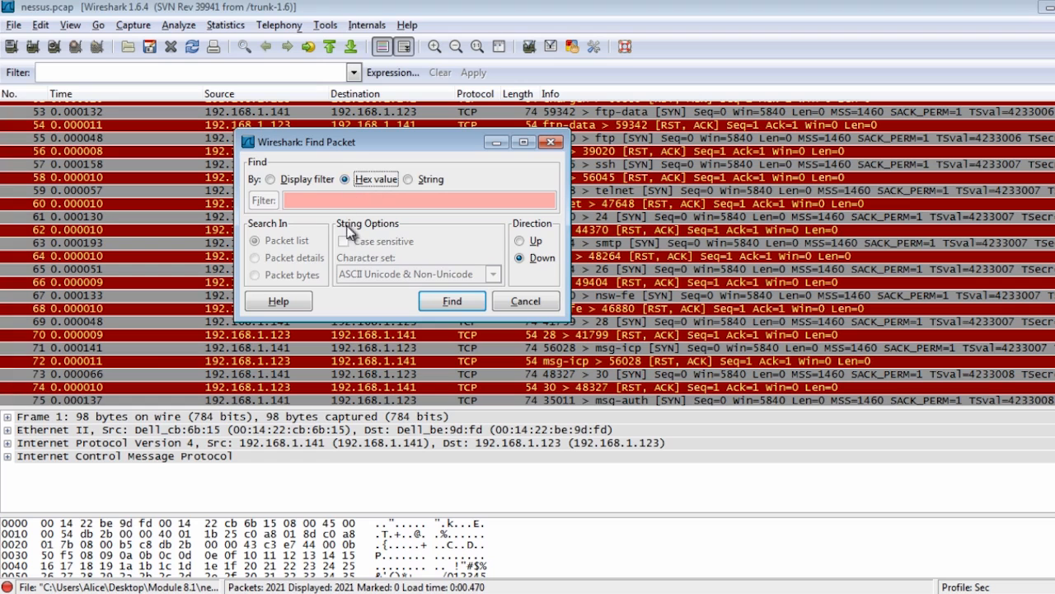
click(375, 536)
key(alt+Tab)
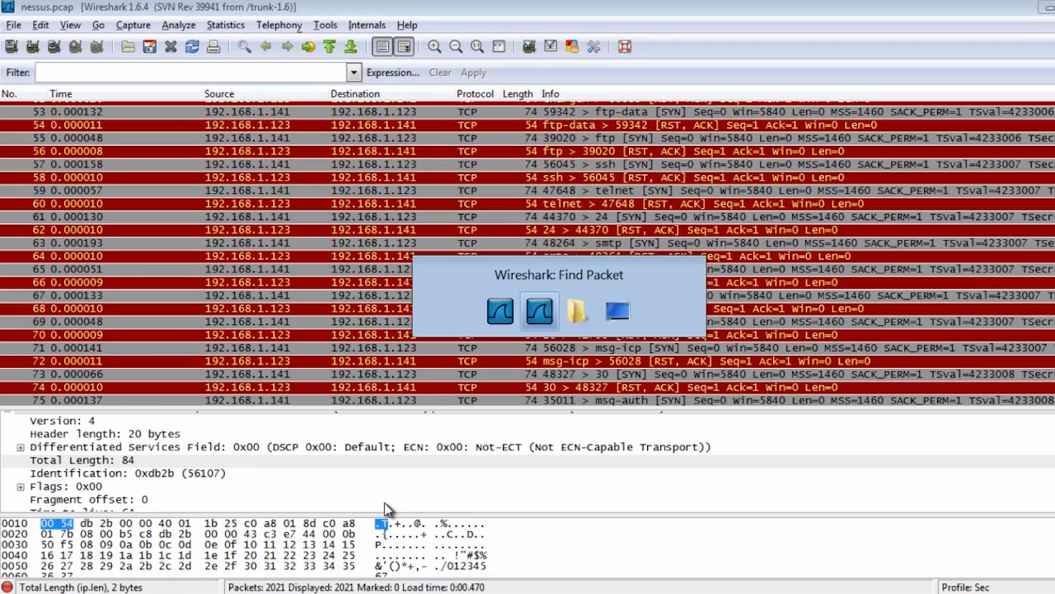
Search downward in the packet list for the string "nessus"
click(431, 183)
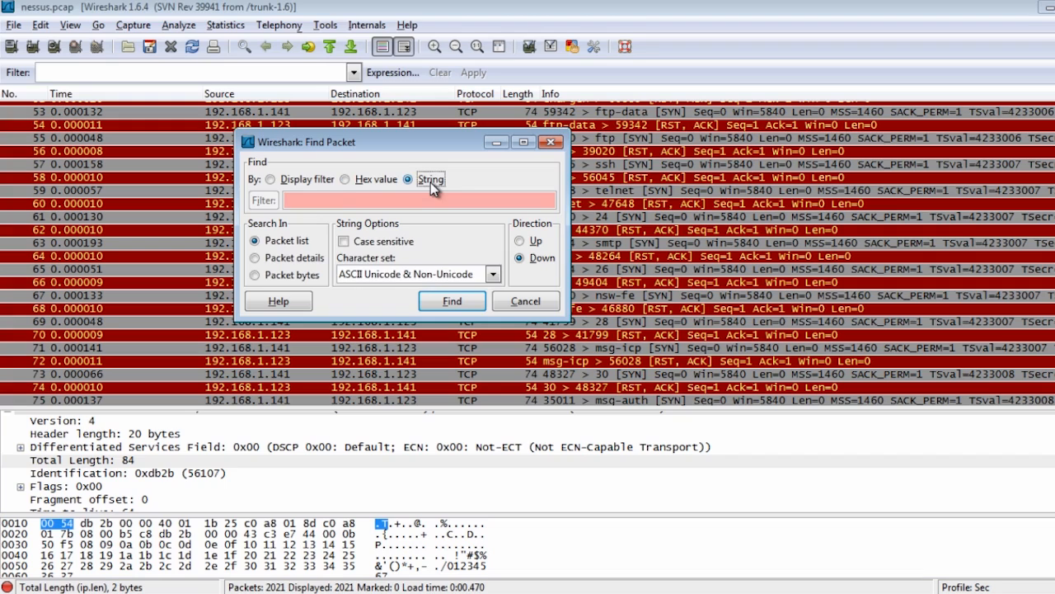
click(320, 199)
text(N)
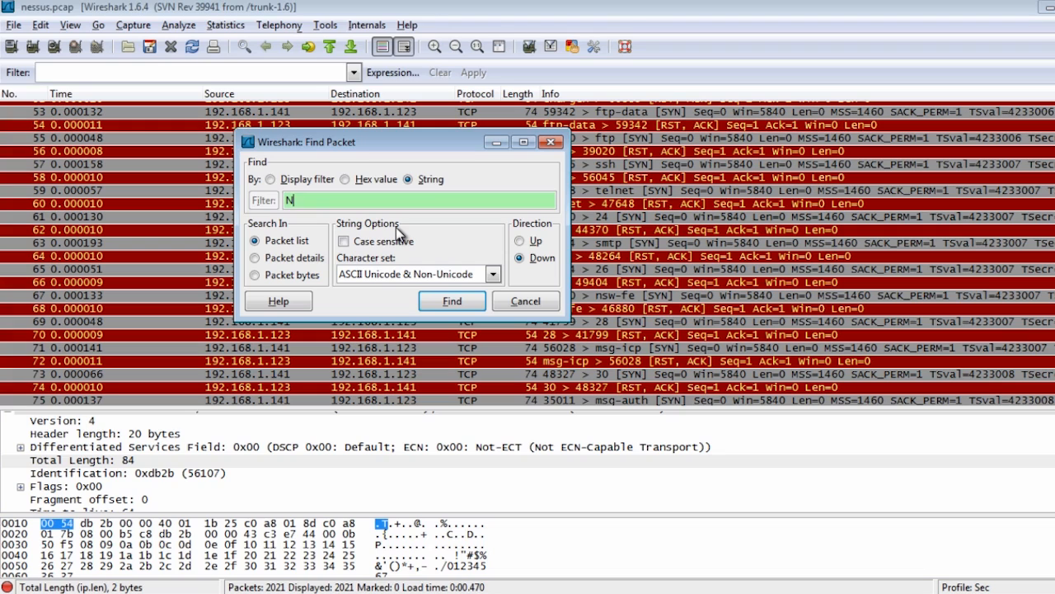
text(essus)
key(Left)
key(Left)
key(Left)
key(Left)
key(Left)
key(BackSpace)
text(n)
click(452, 301)
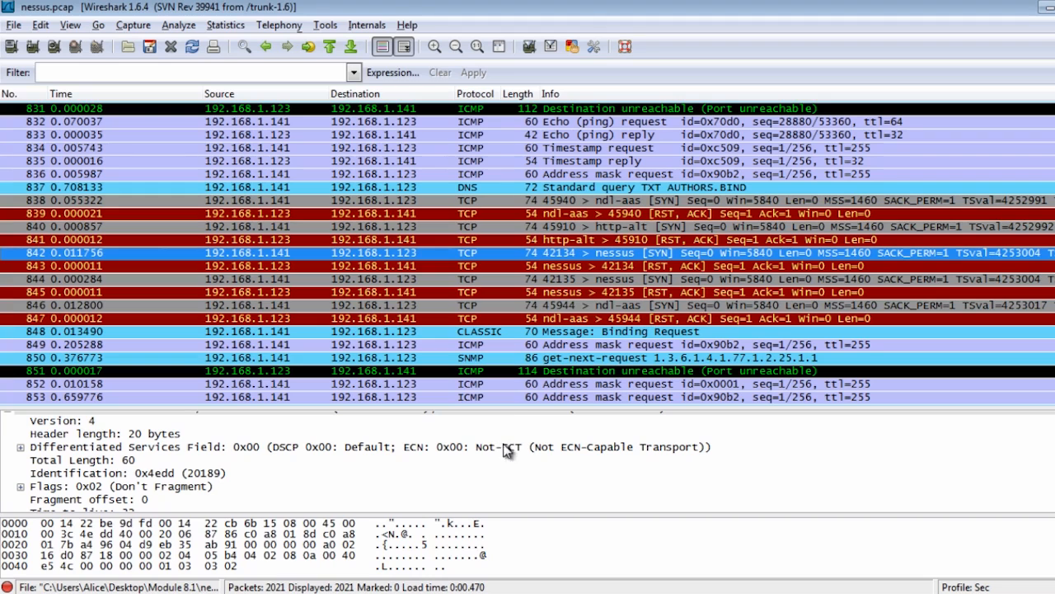
Enlarge the details and bytes areas to examine packet 842, and make the packet list tall again
drag(504, 410, 518, 150)
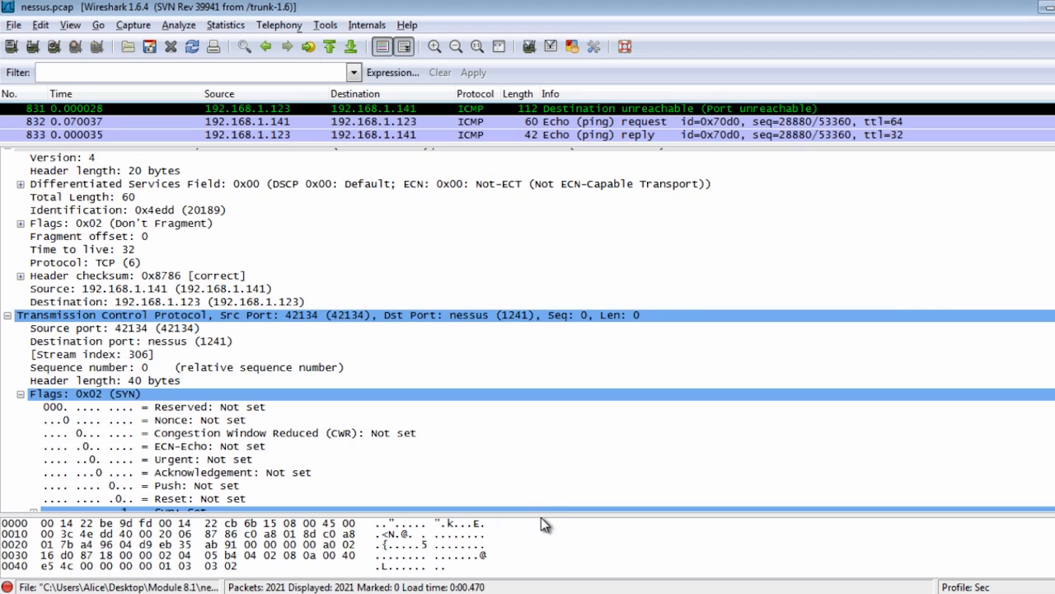
drag(539, 513, 556, 452)
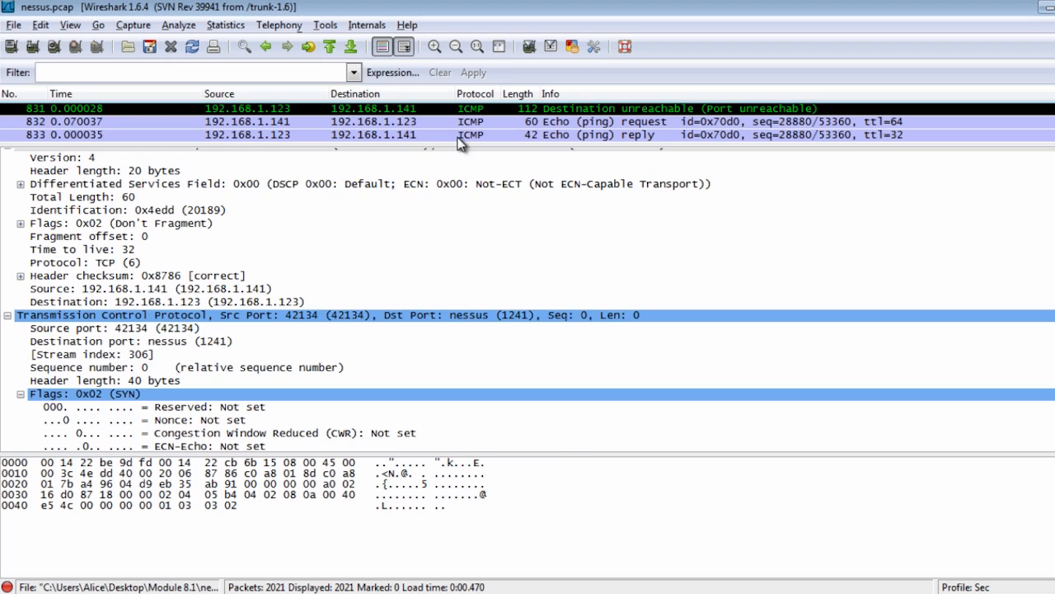
drag(452, 142, 442, 370)
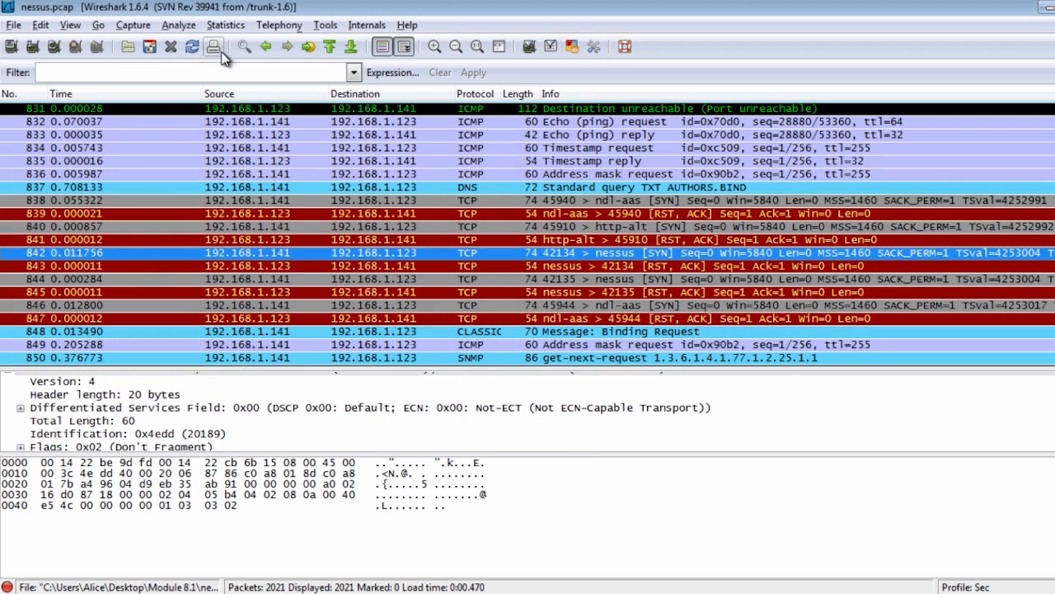
Repeat the "nessus" string search to move from packet 842 to the next match
key(ctrl+f)
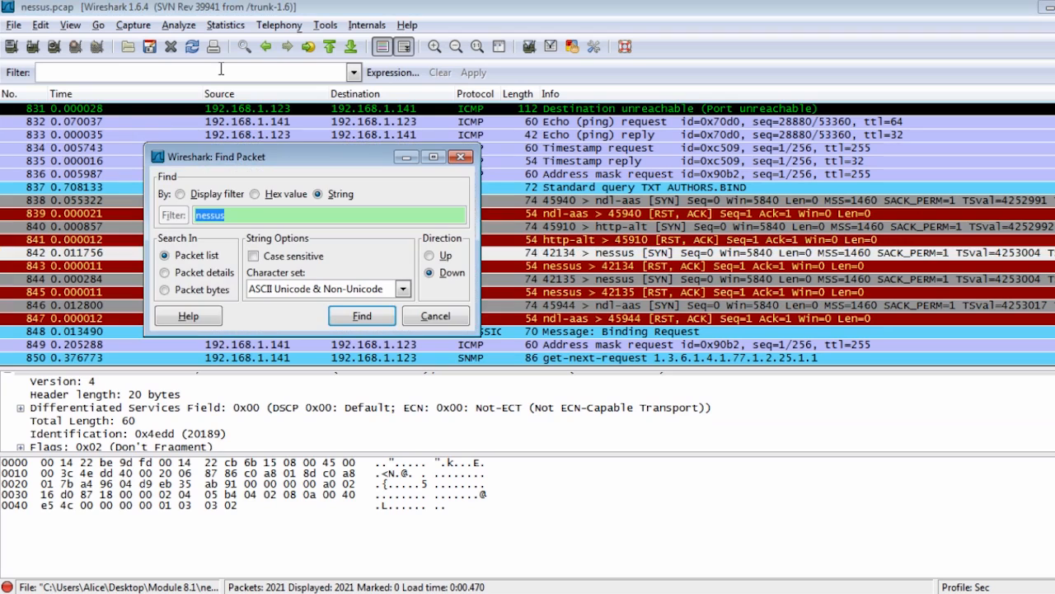
click(362, 318)
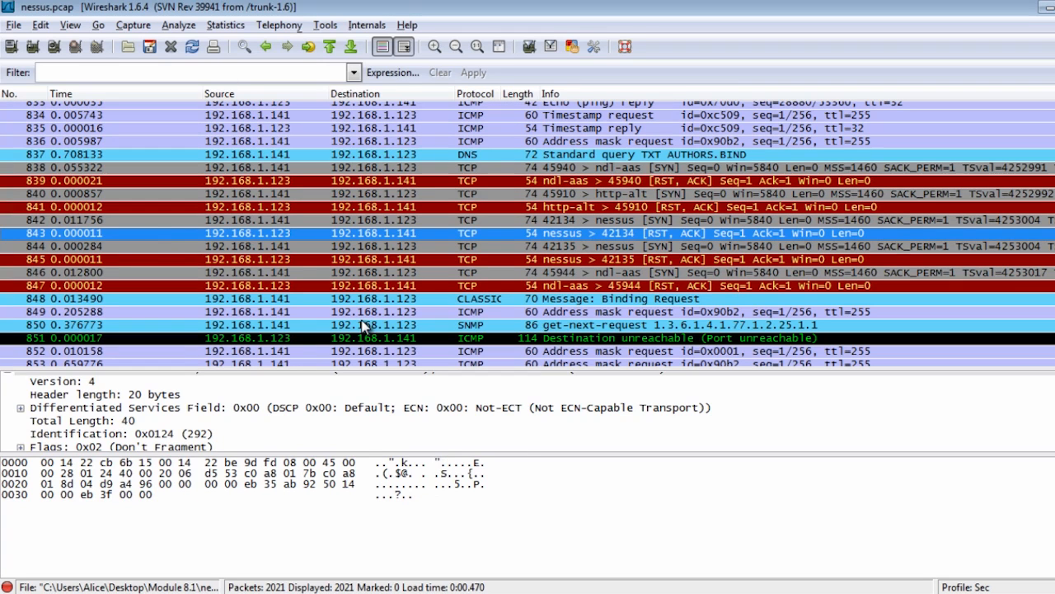